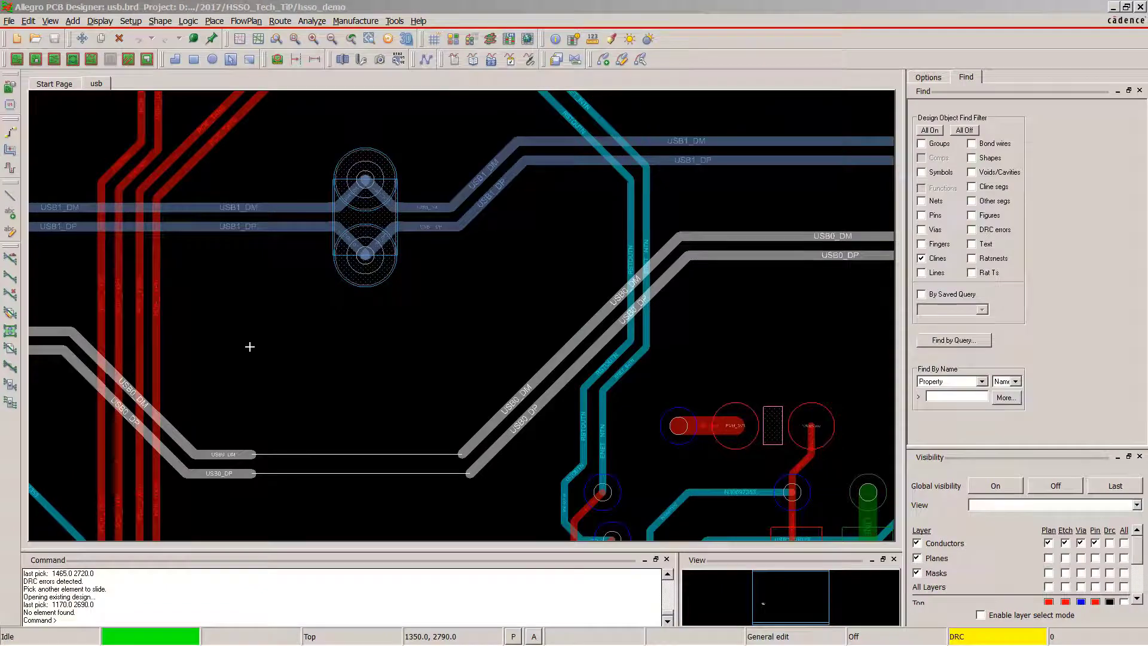
Step: Start a High Speed via structure with Cut Clines by Rectangle enabled
left_click(250, 347)
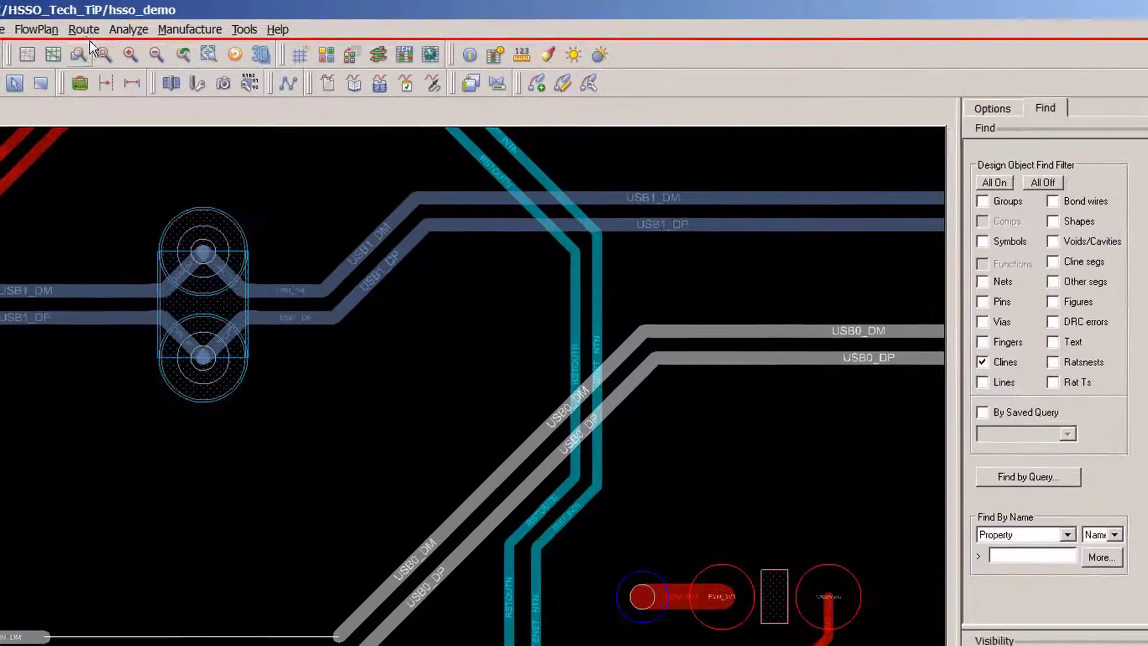
left_click(279, 22)
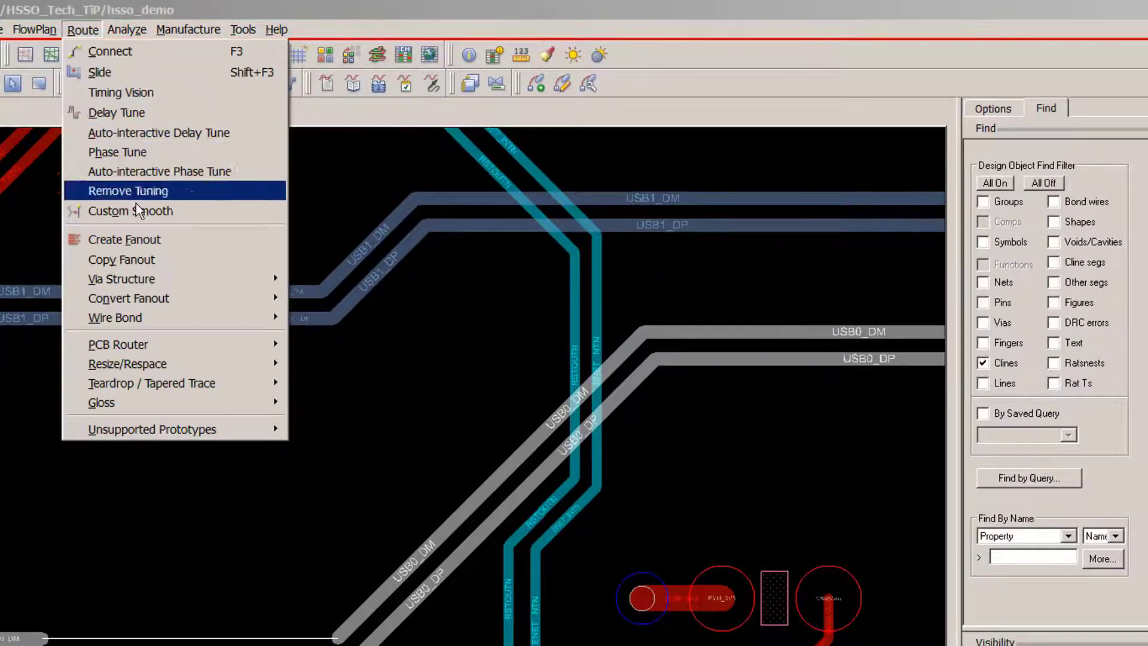
mouse_move(150, 279)
mouse_move(381, 279)
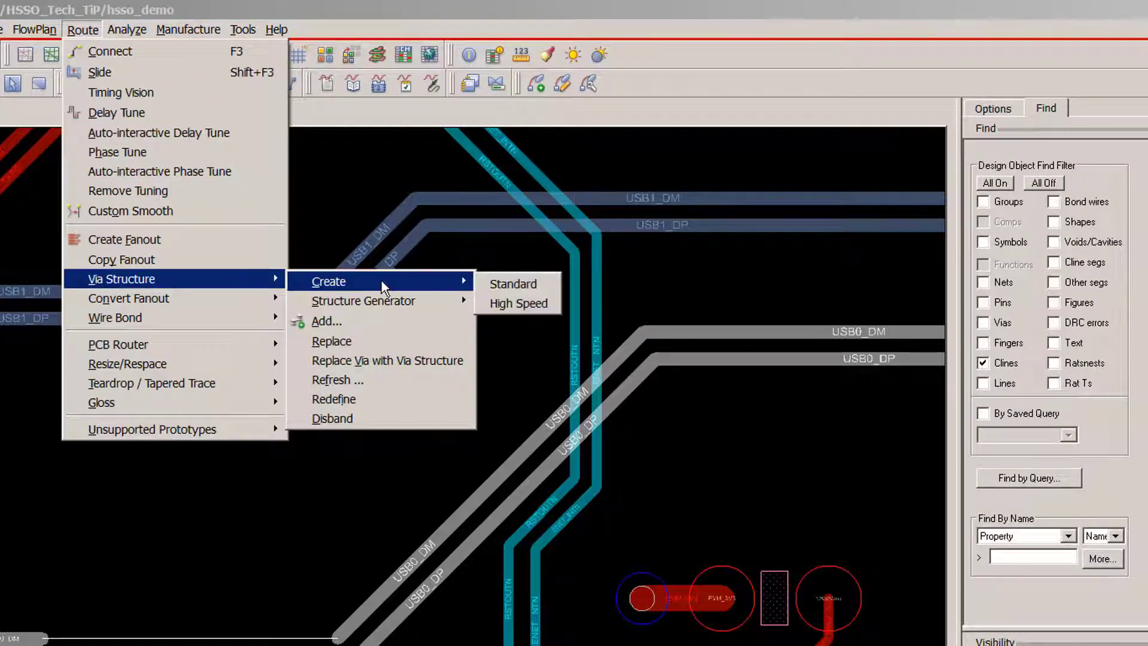
left_click(521, 304)
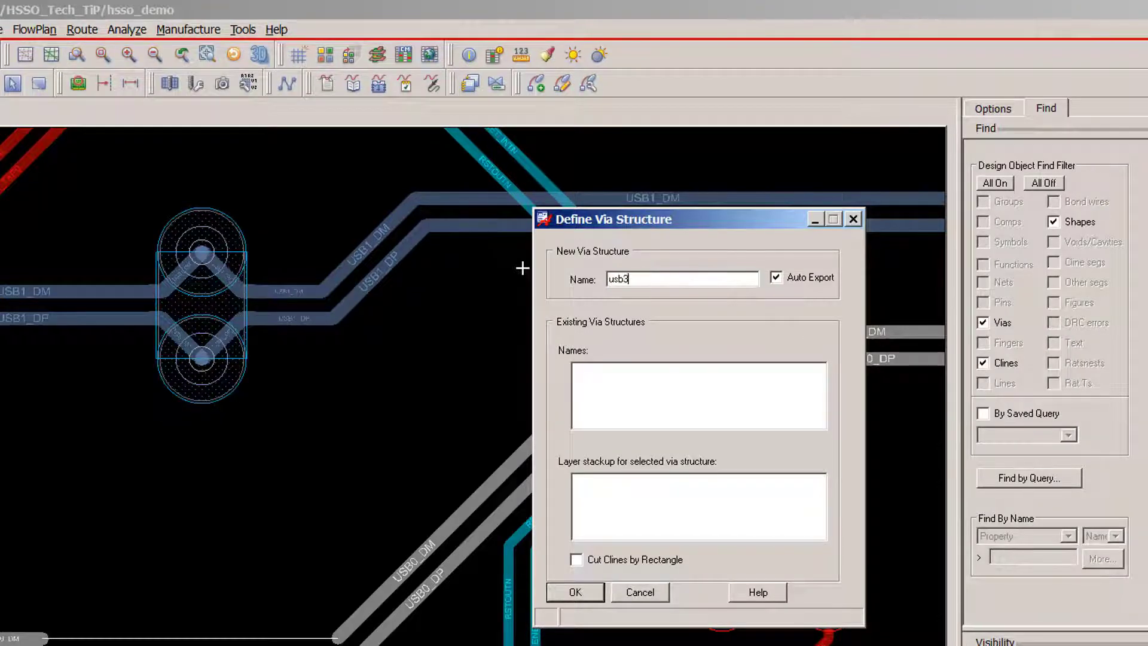
left_click(578, 559)
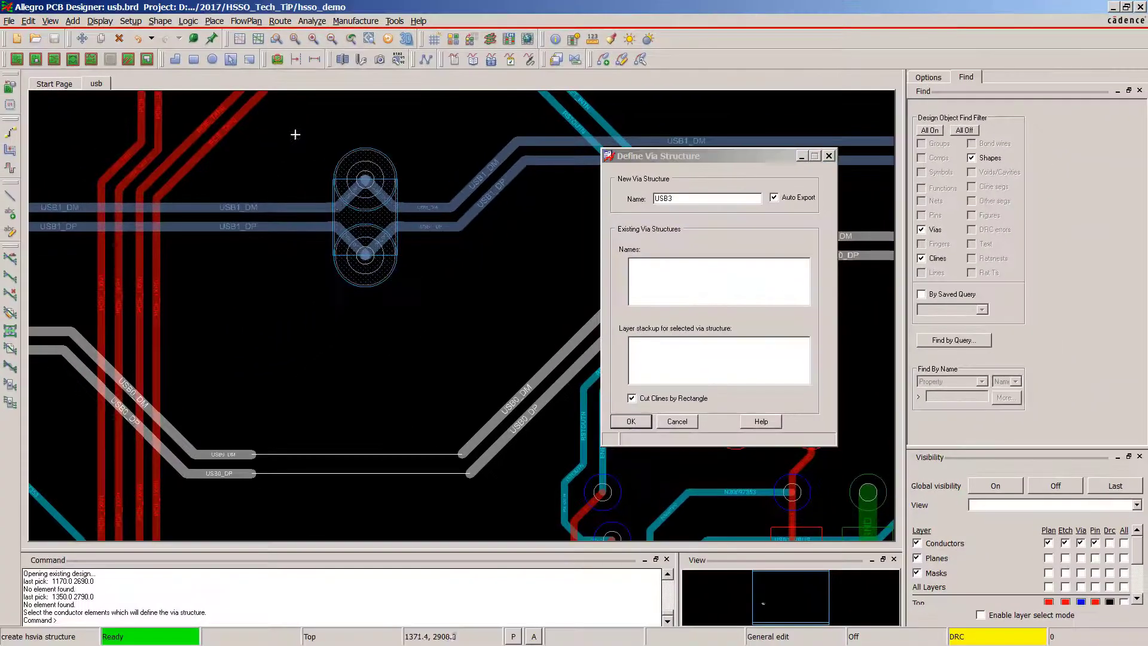
Step: Select the USB1 via pair and traces, trim them by rectangle, and snap the origin to the via on TOP
left_click_drag(295, 134, 424, 298)
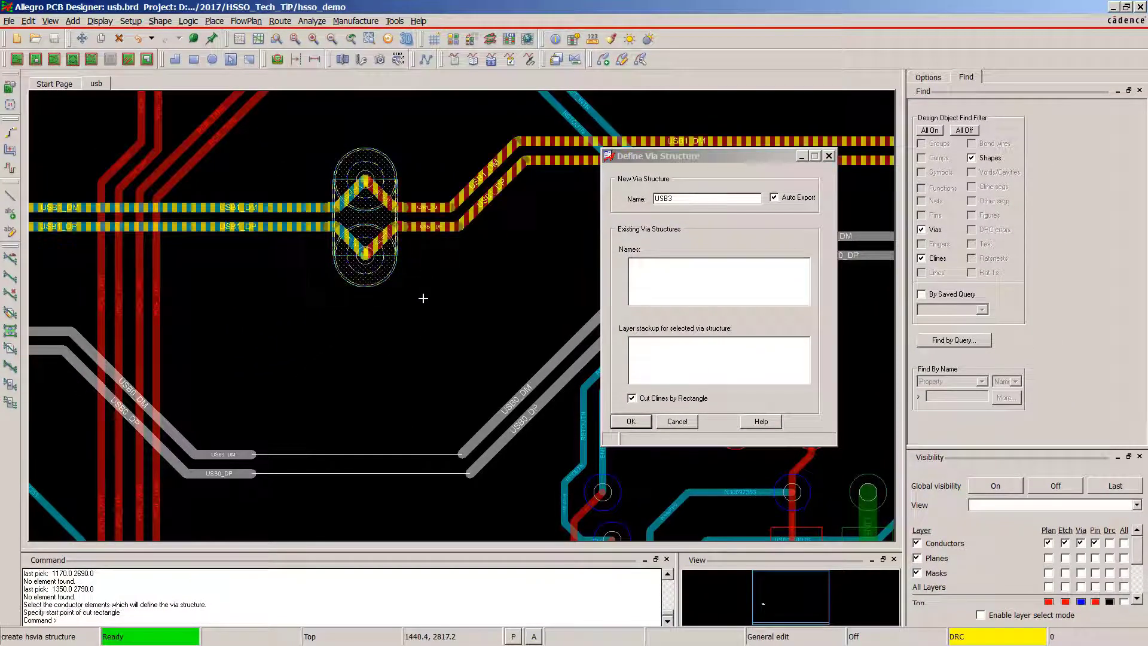
left_click(275, 114)
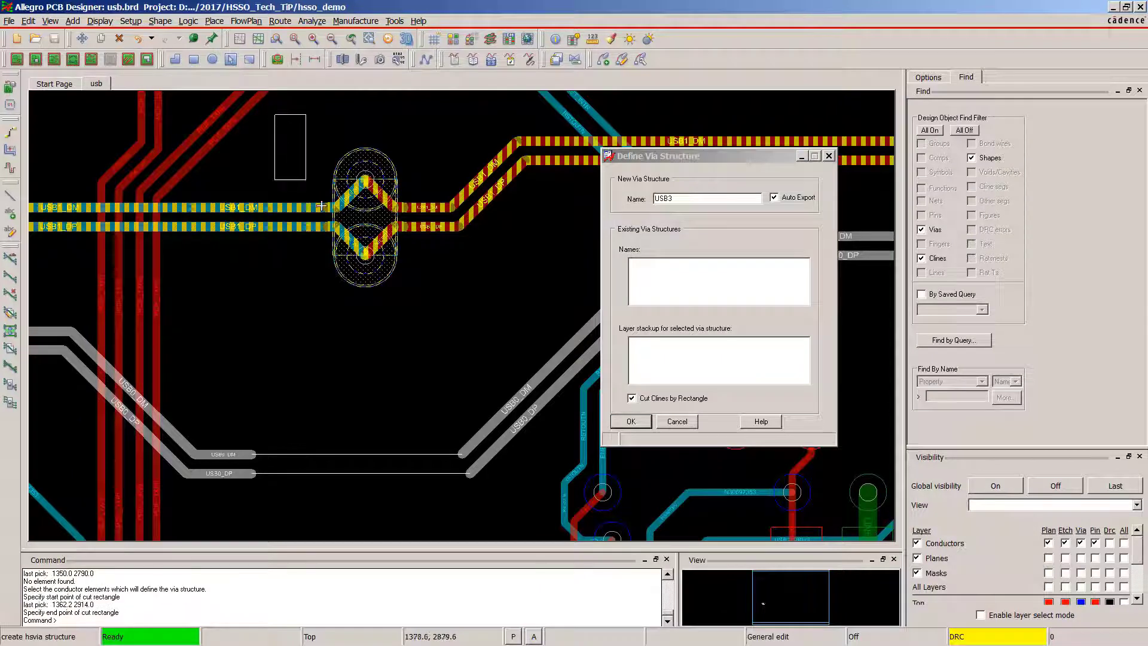
left_click(436, 320)
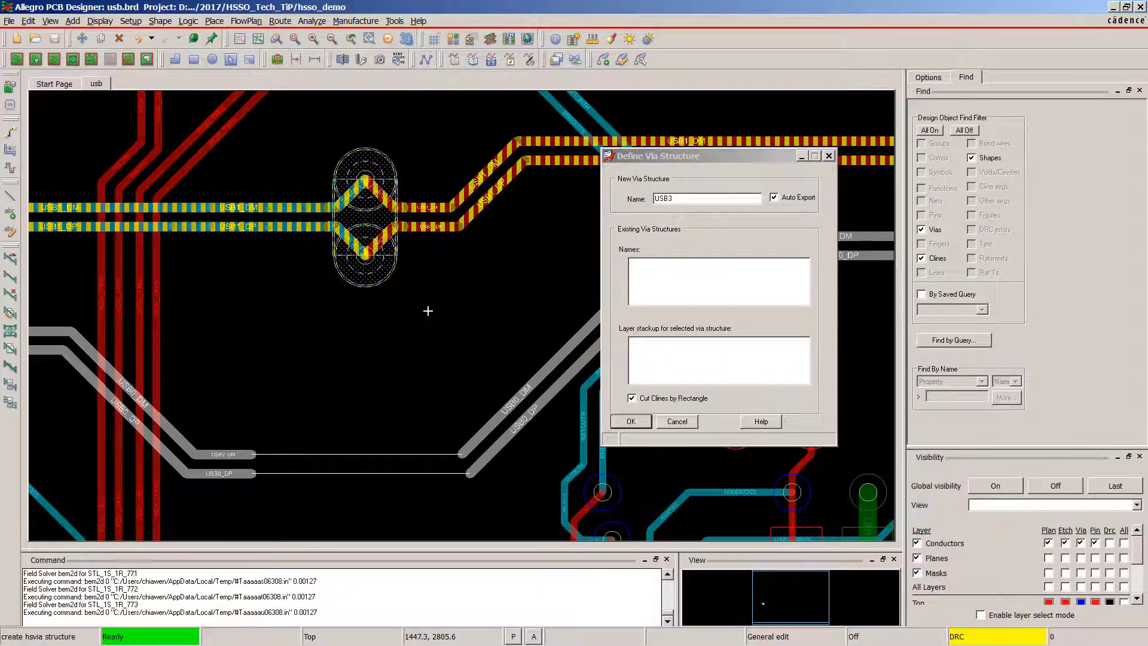
right_click(366, 255)
mouse_move(235, 312)
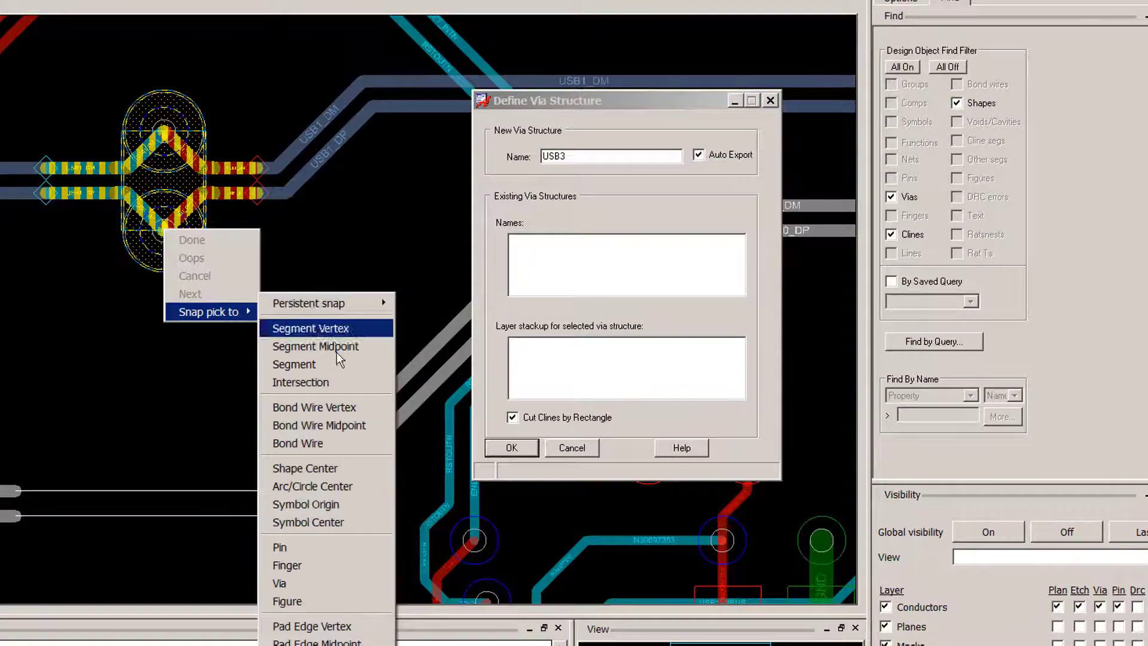
left_click(306, 586)
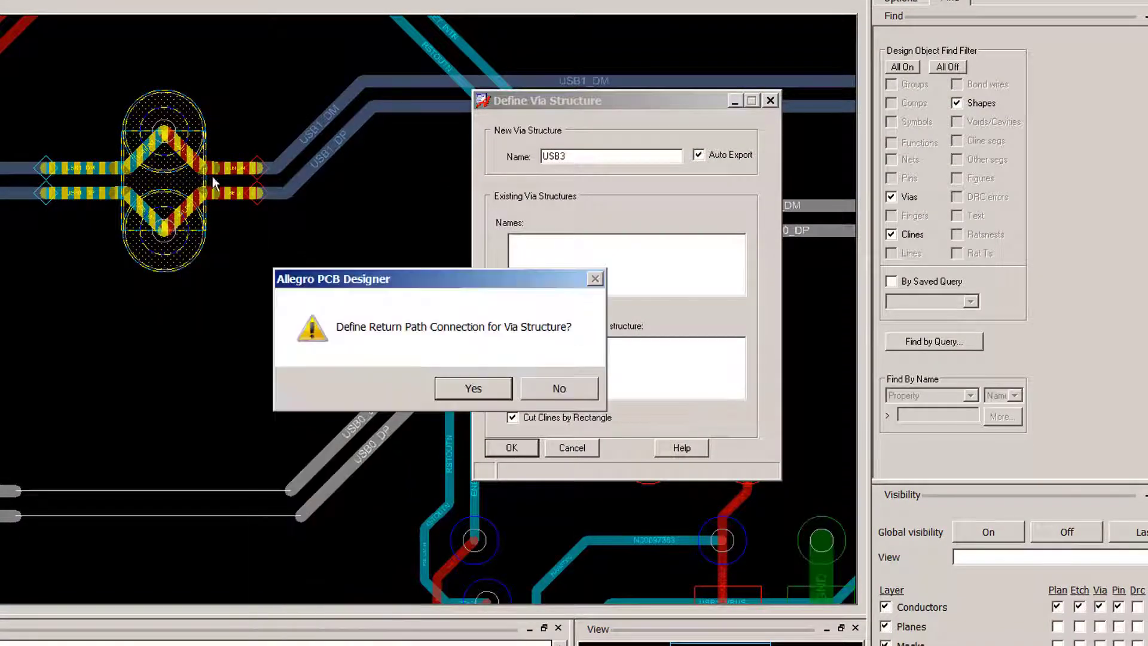
left_click(553, 392)
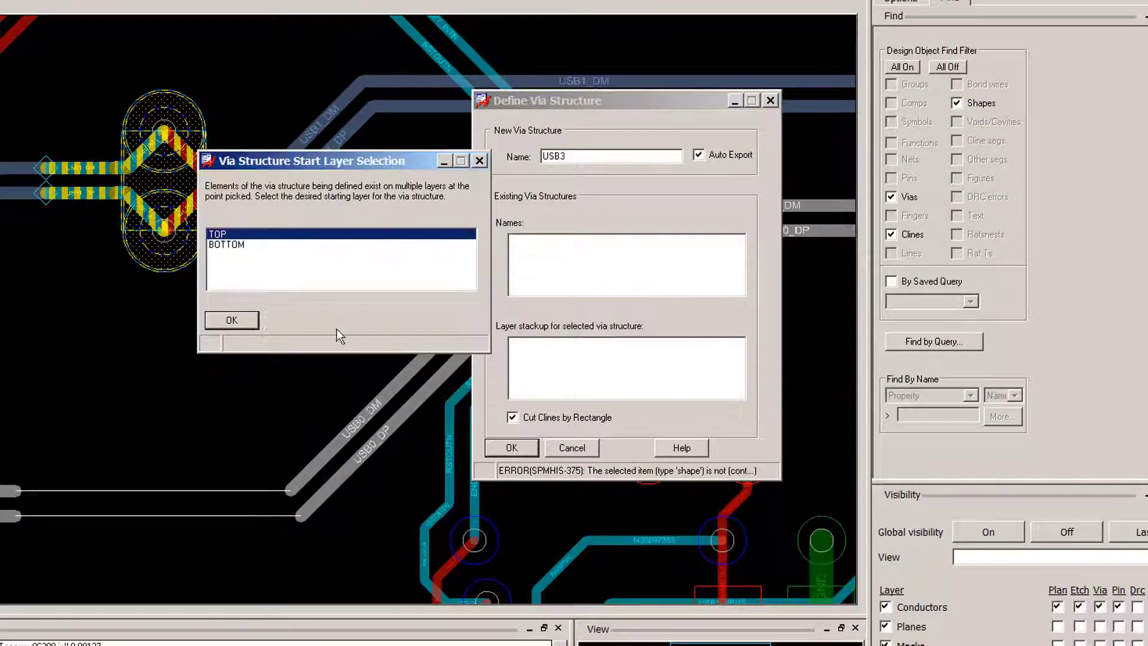
left_click(233, 321)
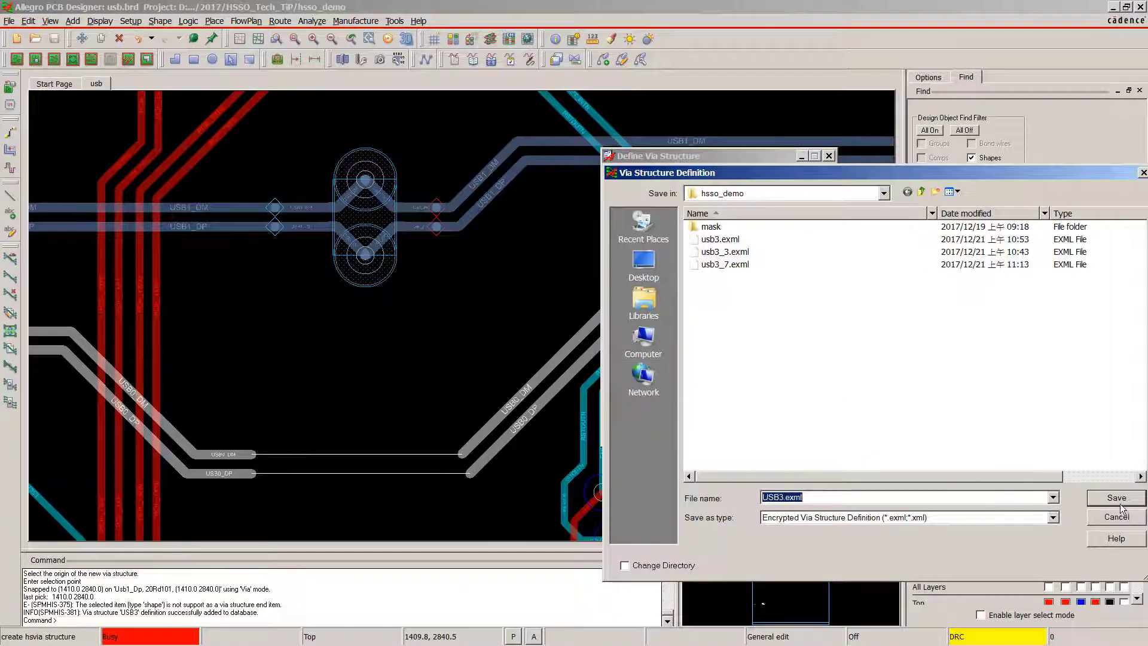
Step: Save the via structure as usb3.exml, overwriting the existing file
left_click(1118, 499)
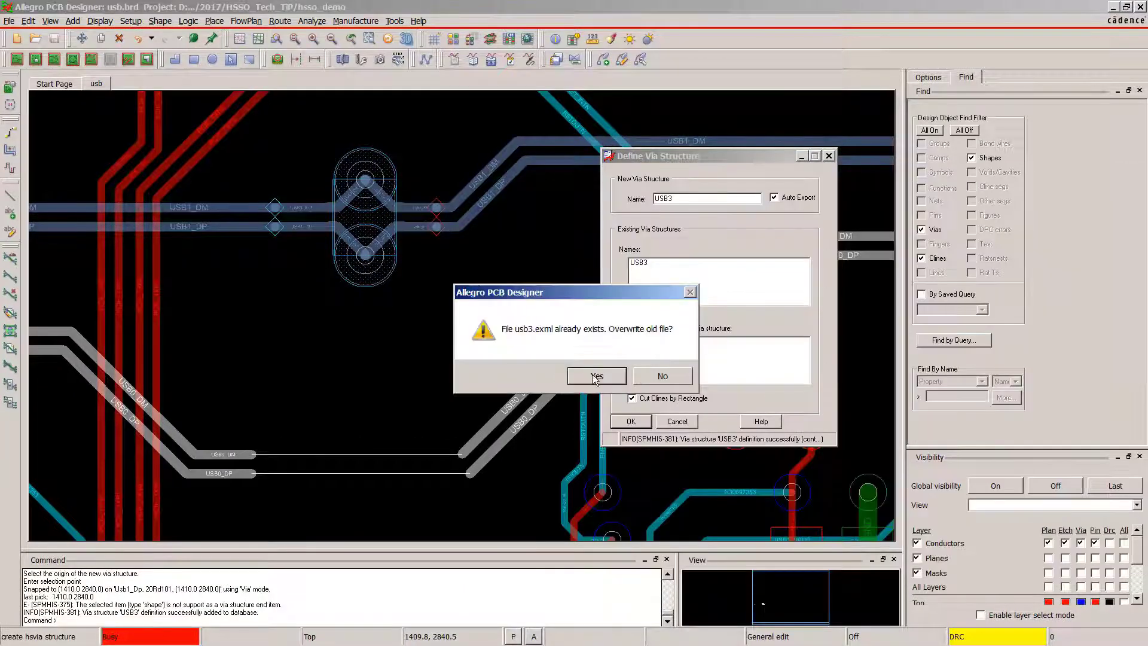
left_click(596, 377)
left_click(632, 422)
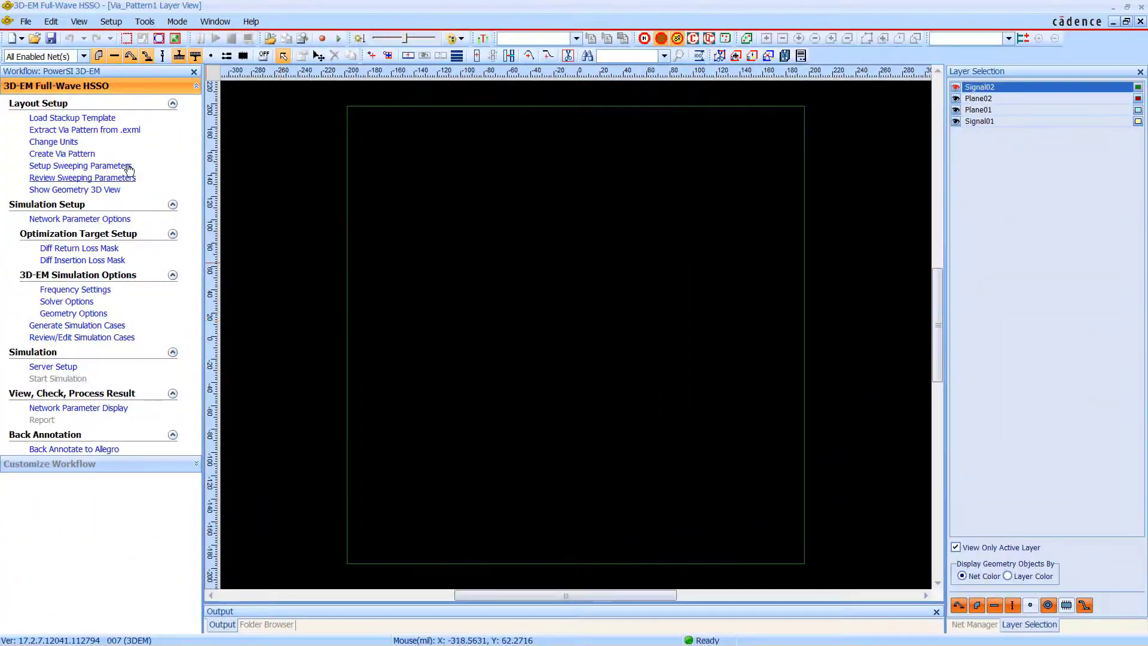
Step: Import the via pattern from usb3.exml and save the project as usb3.spd, replacing the old file
left_click(108, 130)
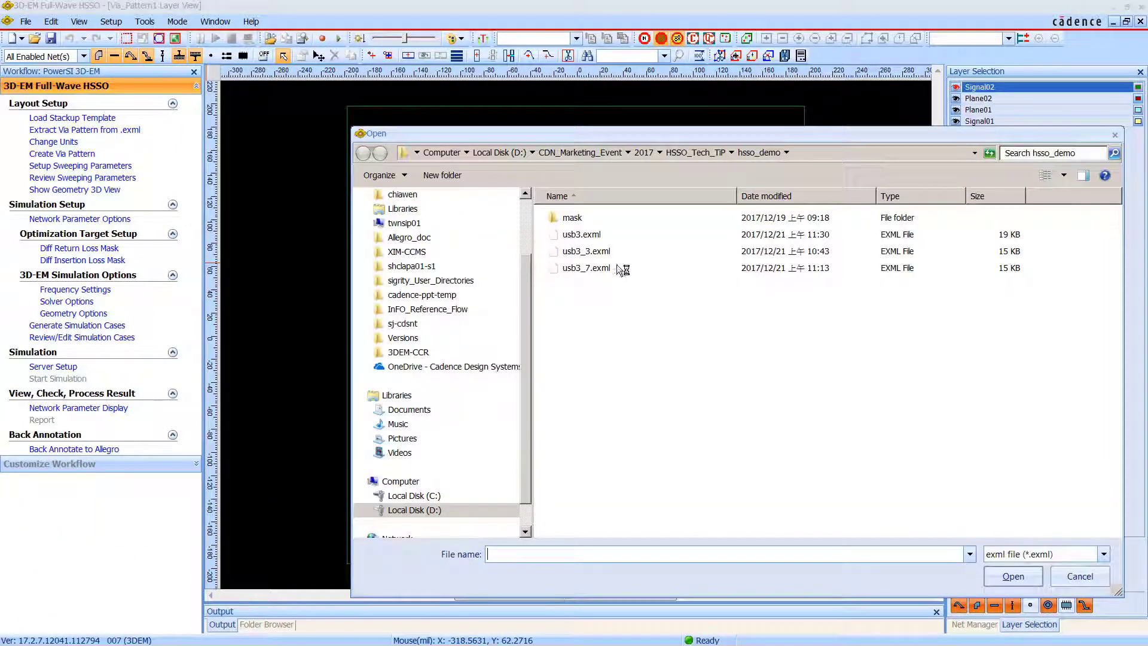
left_click(585, 241)
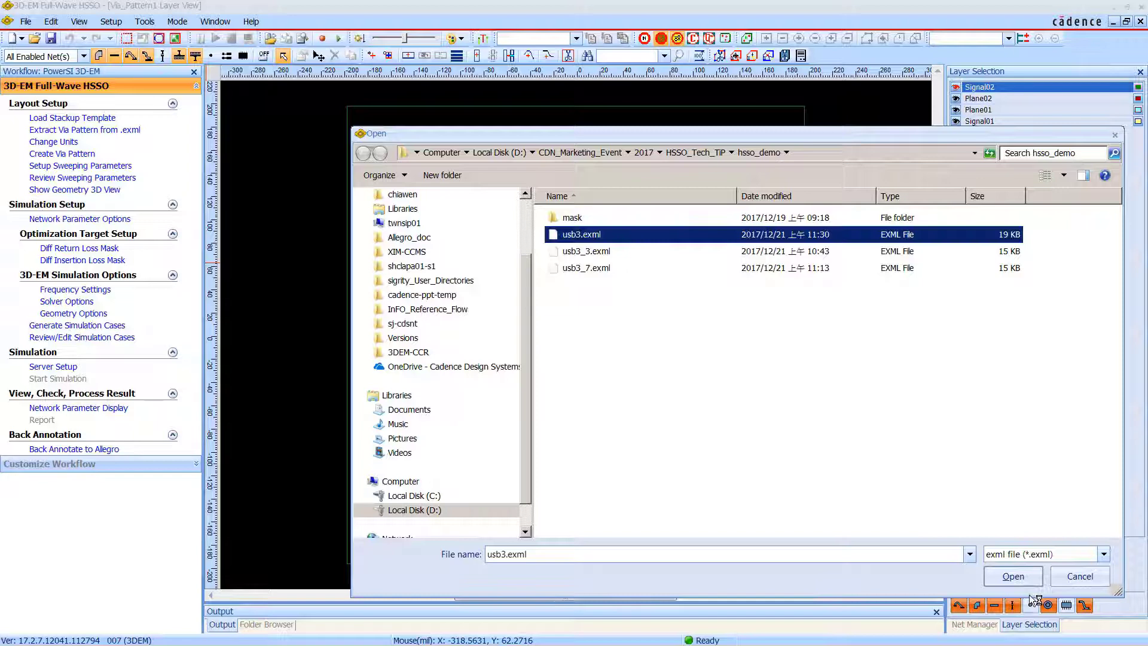
left_click(1013, 576)
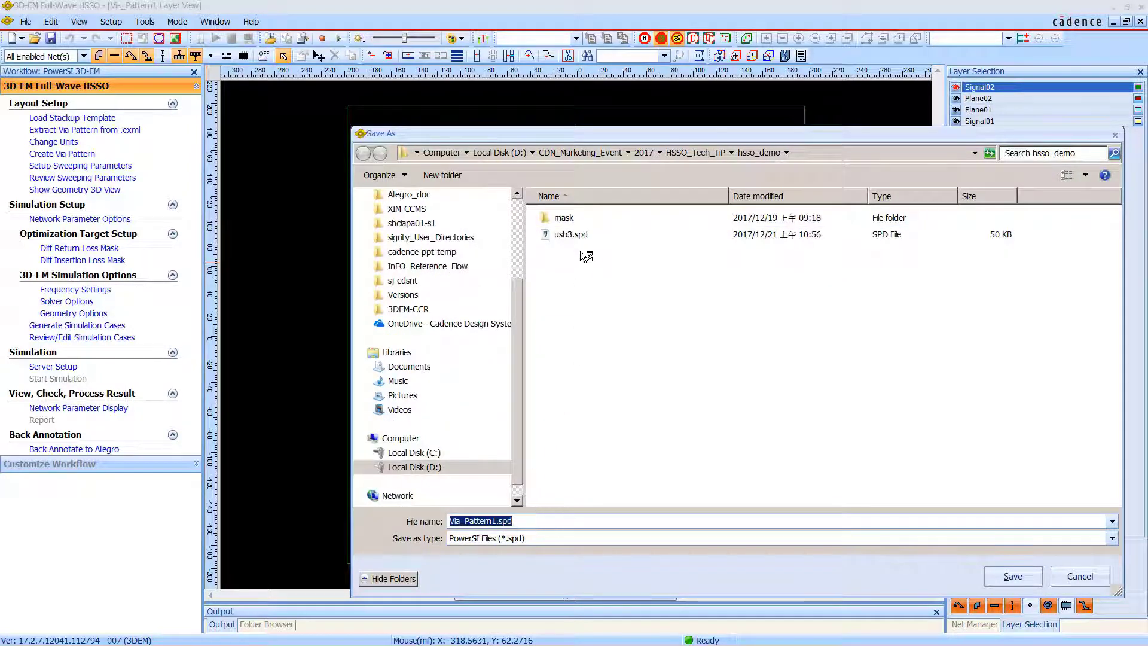
double_click(569, 233)
left_click(630, 336)
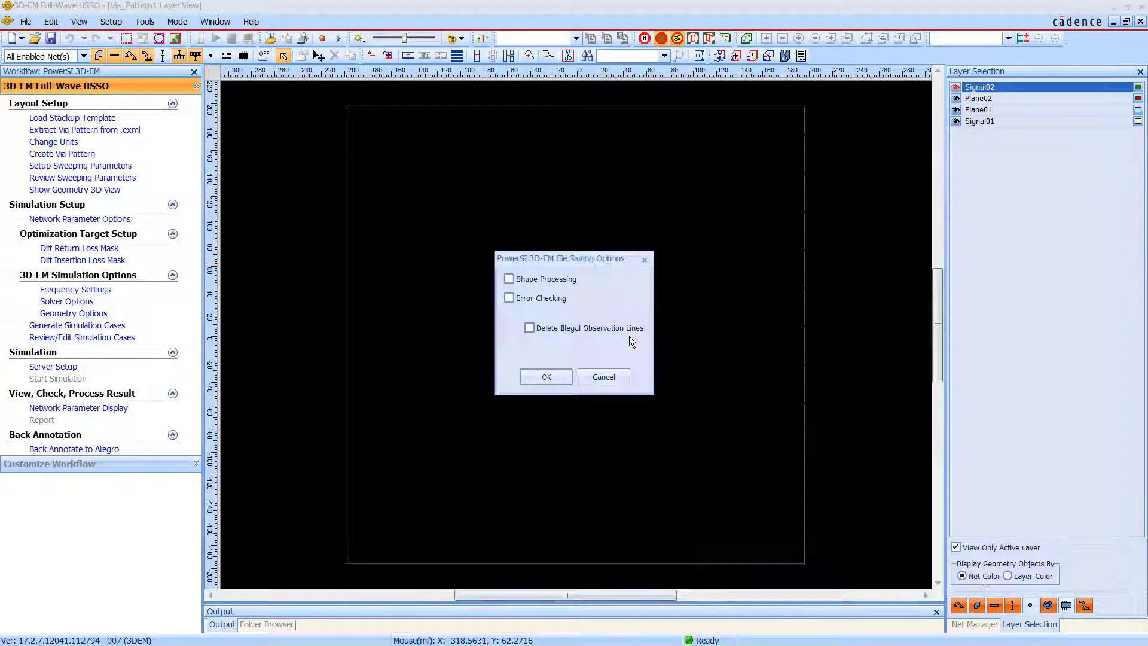
Step: Add two footprint vias (3 and 4) to ViaPattern1 and assign them the GND net
left_click(546, 377)
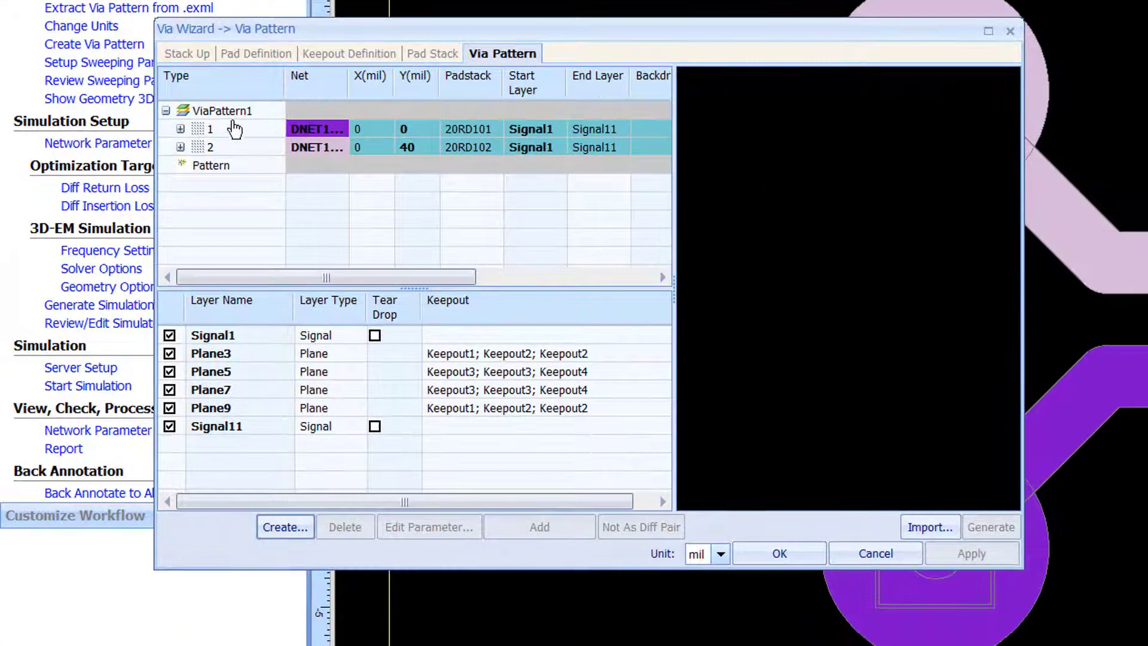
left_click(151, 198)
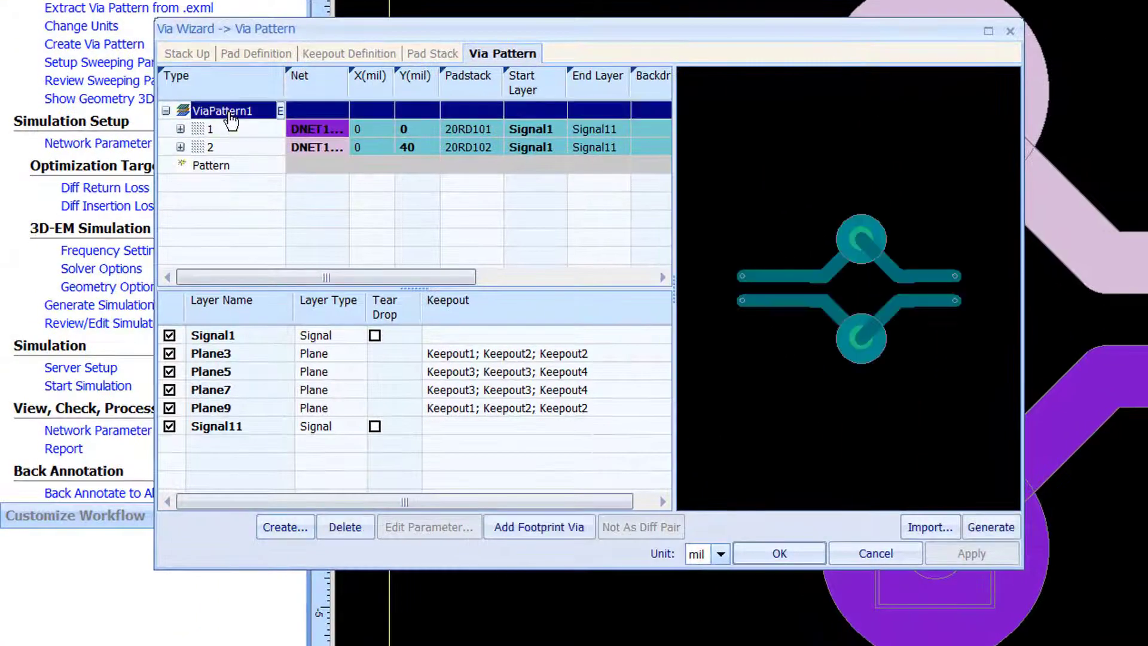
right_click(231, 121)
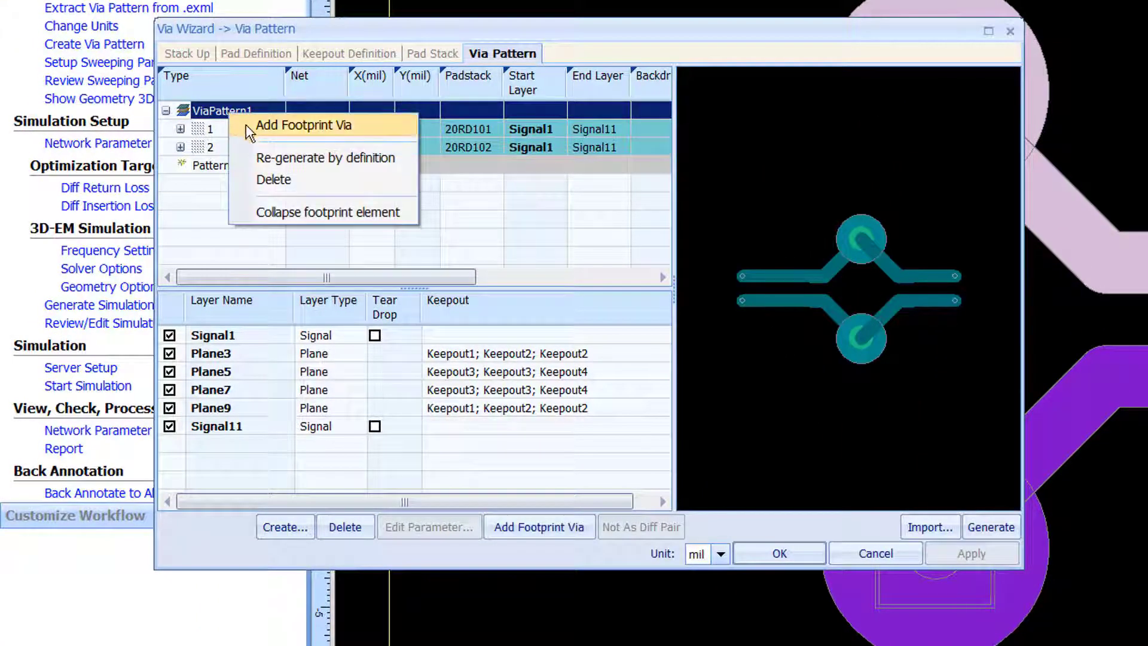
left_click(249, 127)
right_click(238, 115)
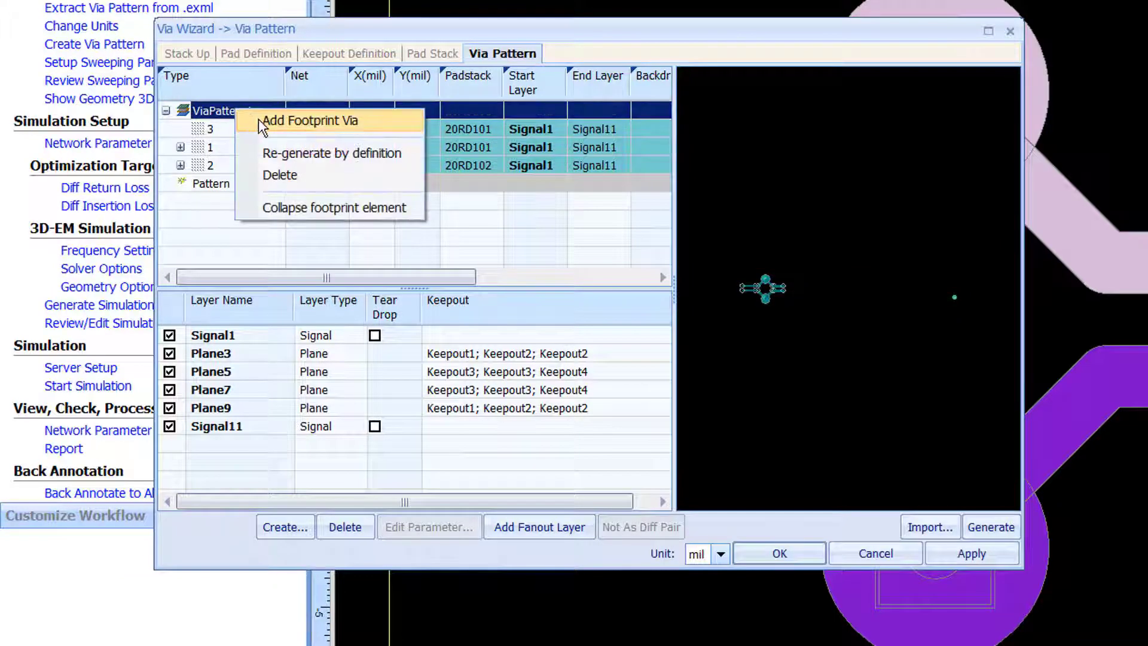
left_click(259, 119)
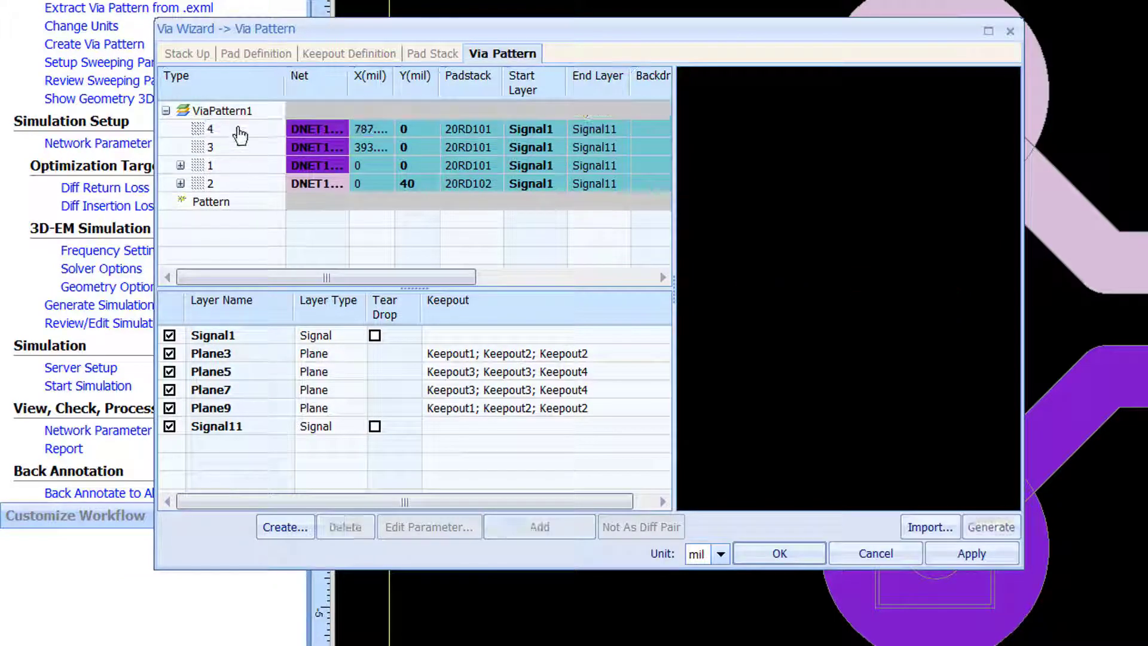
left_click(239, 130)
left_click(244, 147, "shift")
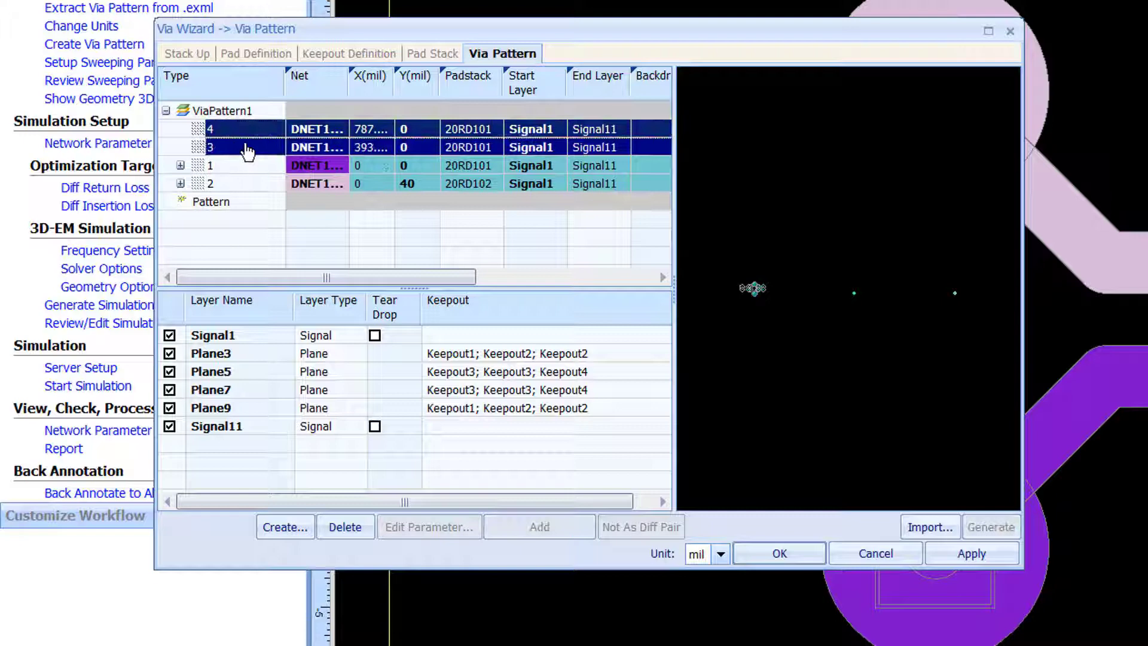
left_click(345, 147)
left_click(340, 149)
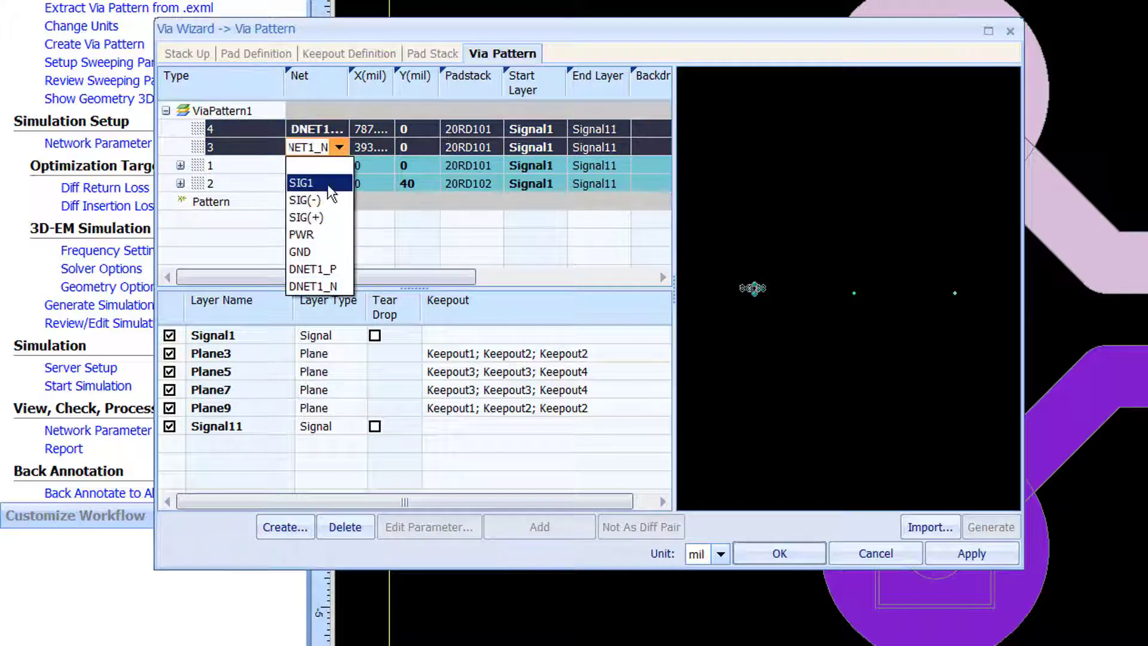
left_click(313, 252)
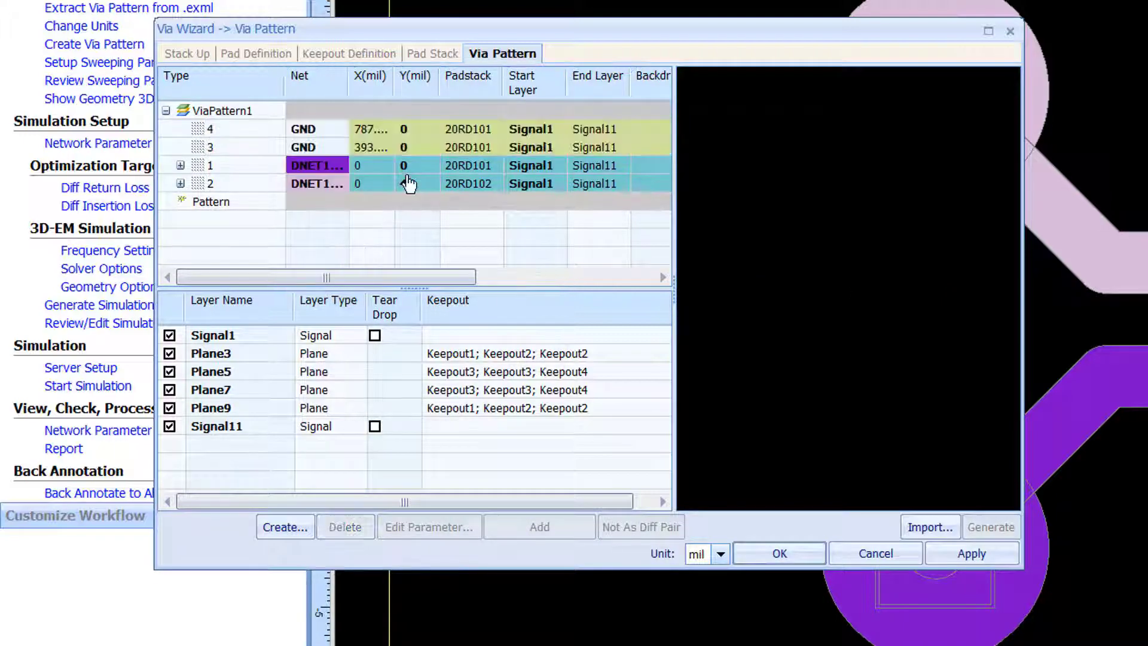
Step: Position GND via 3 at X 0, Y 80 and via 4 at X 0, Y -40
left_click(432, 148)
left_click(435, 149)
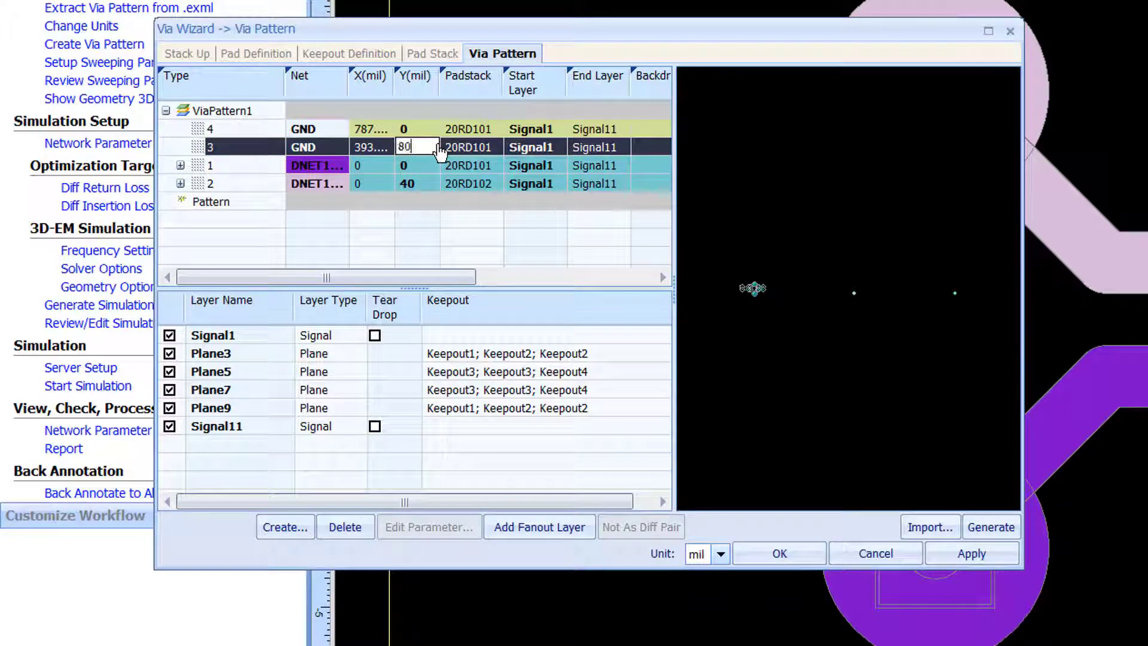
left_click(437, 129)
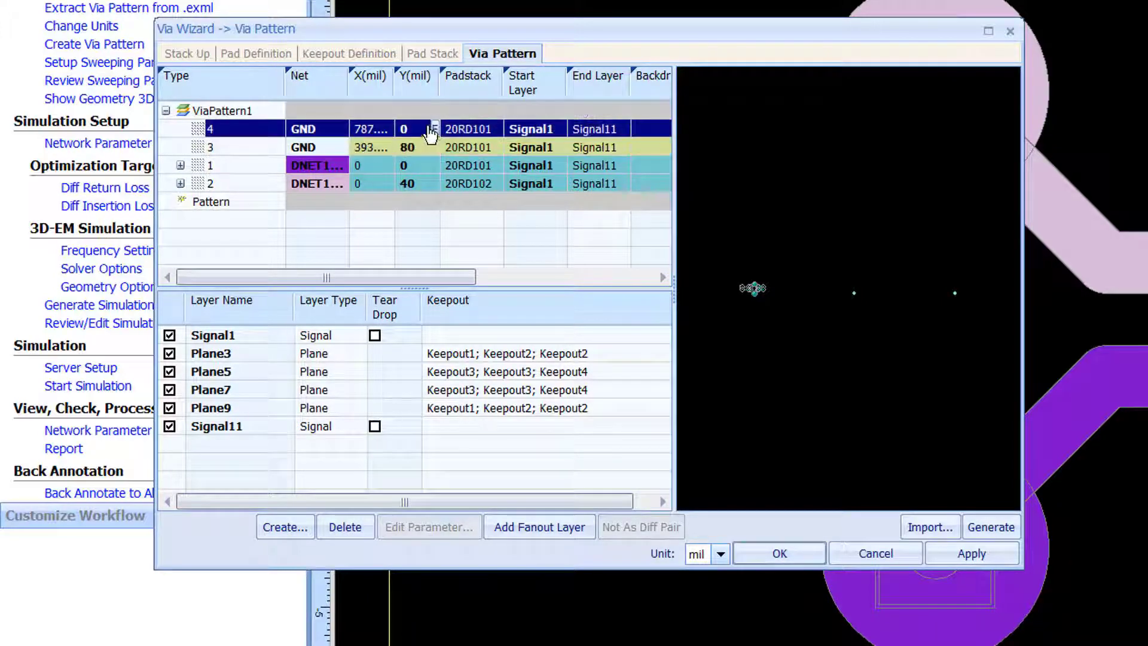
left_click(437, 129)
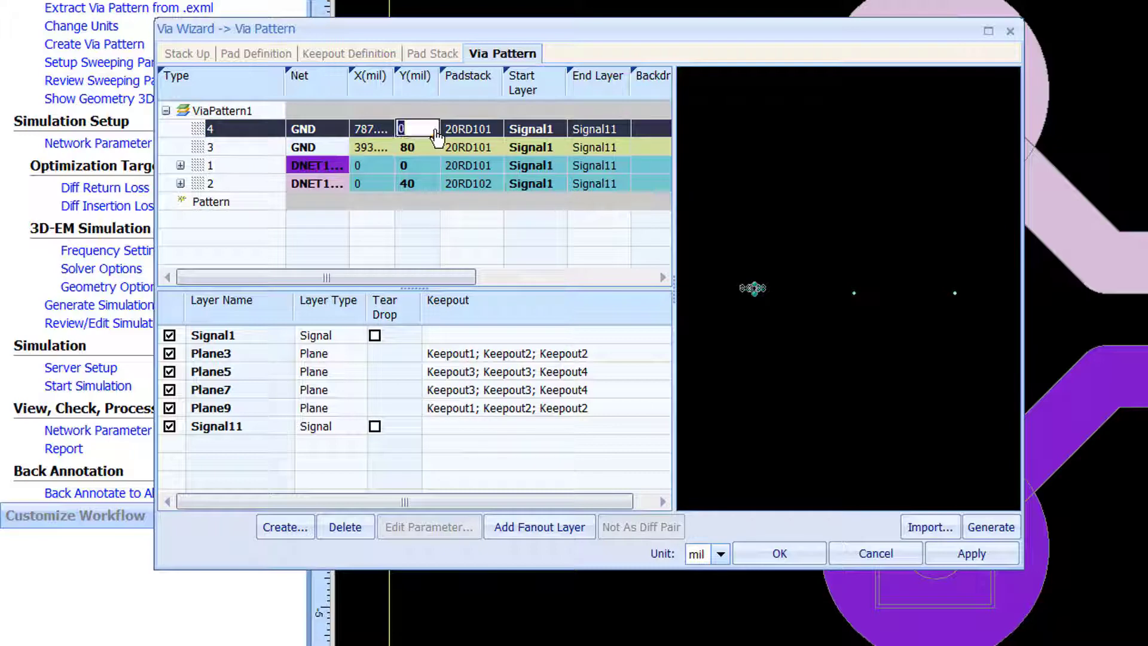
type("-40")
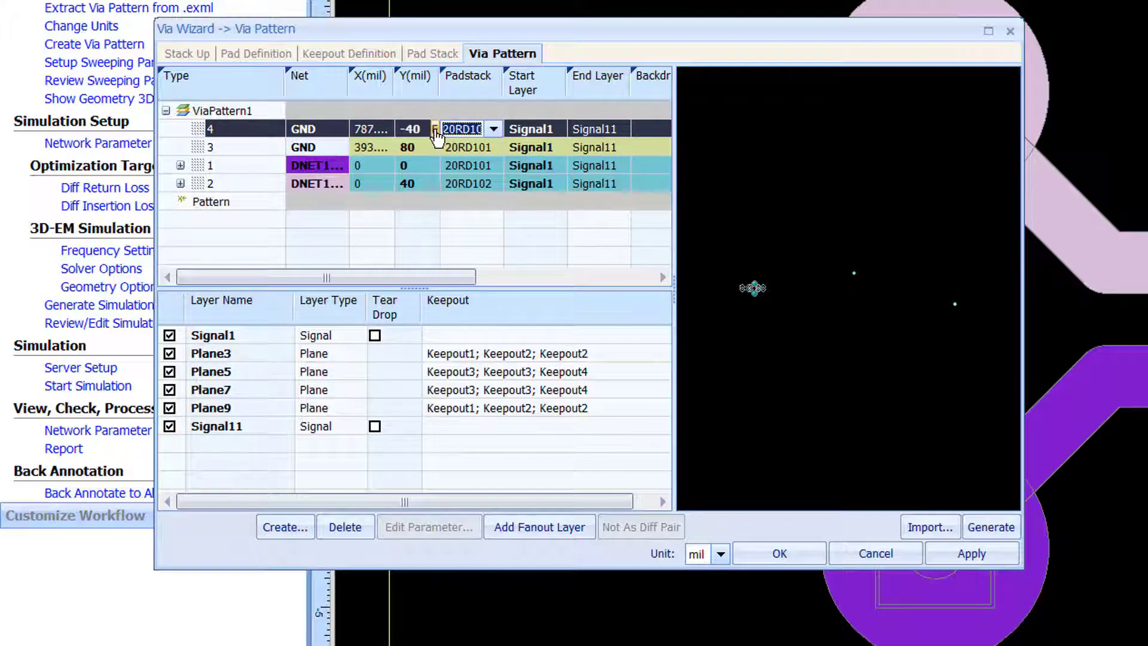
left_click(392, 134)
left_click(392, 134)
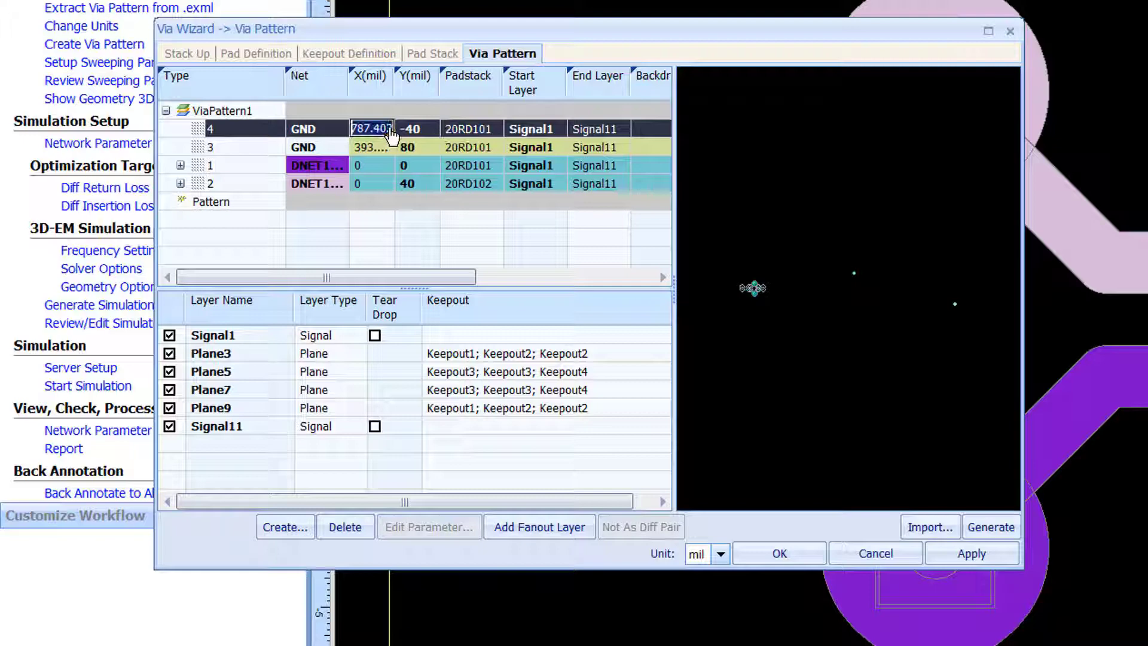
type("0")
key("Return")
left_click(393, 149)
left_click(393, 149)
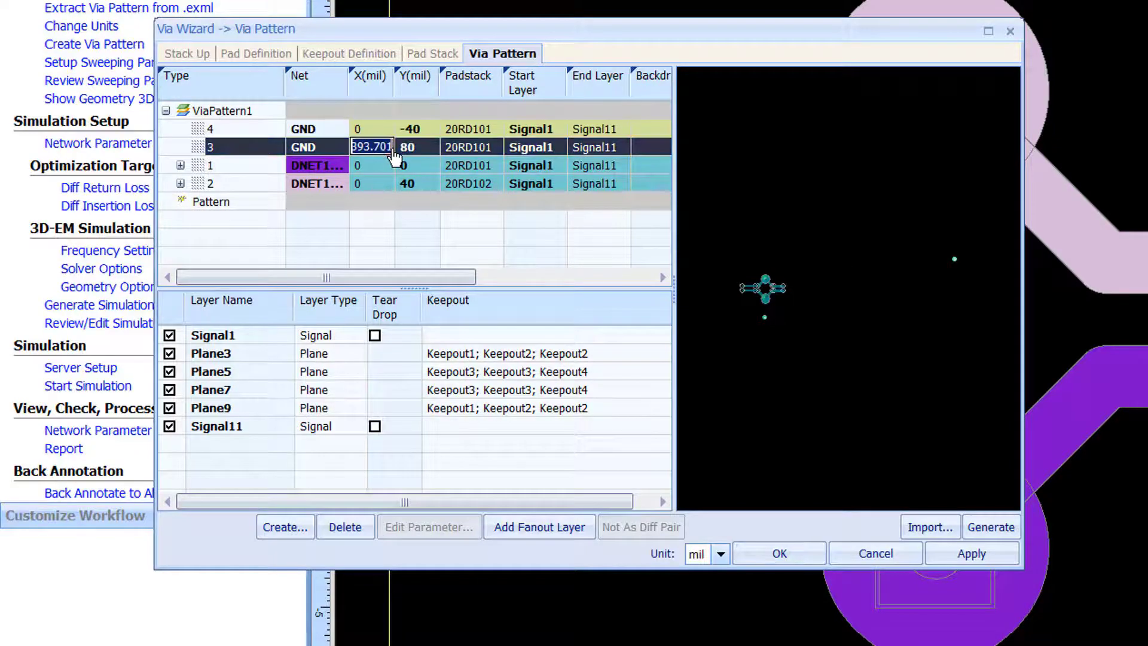
type("0")
key("Tab")
left_click(245, 109)
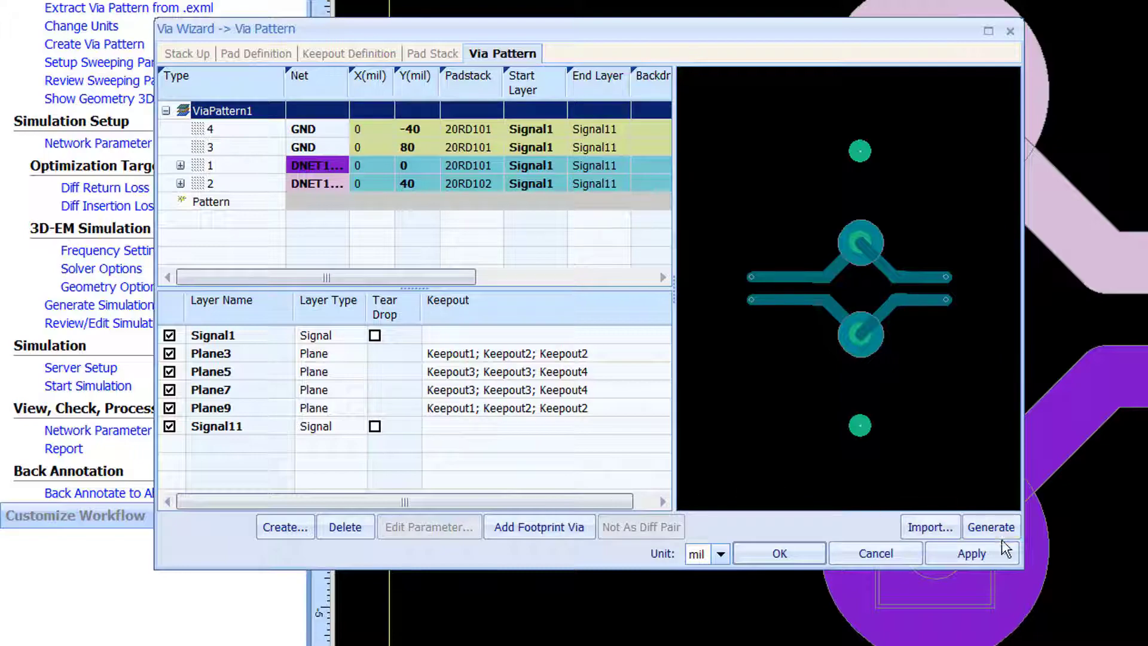
Step: Generate ViaPattern1 into the layout, saving the modified configuration, and close the wizard
left_click(991, 527)
left_click(640, 358)
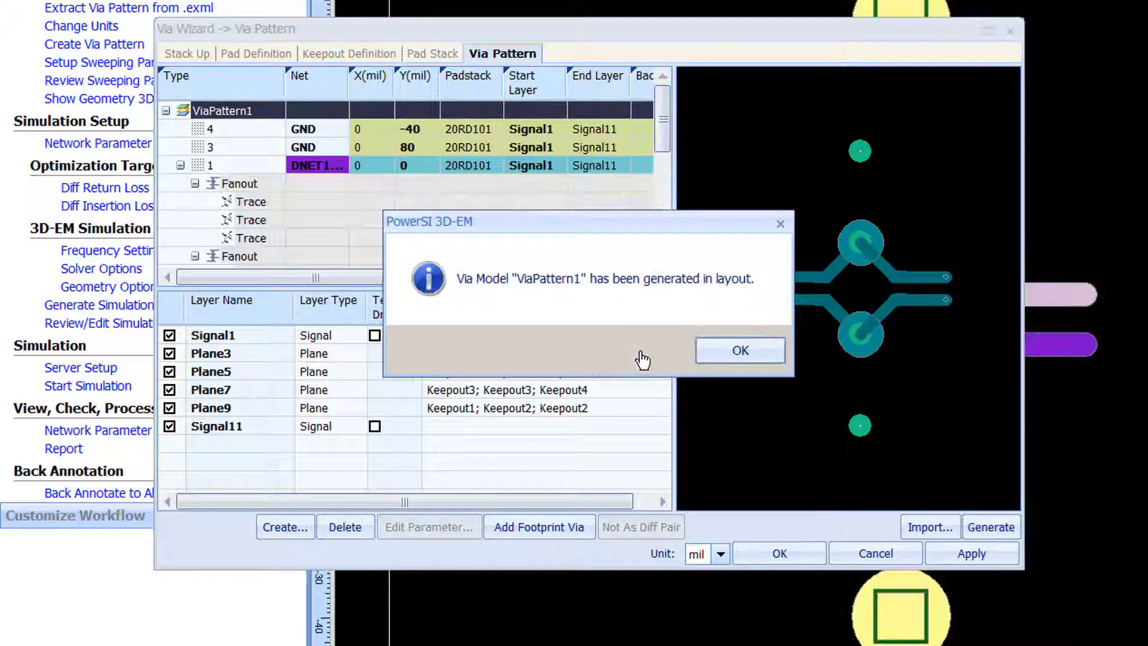
left_click(727, 351)
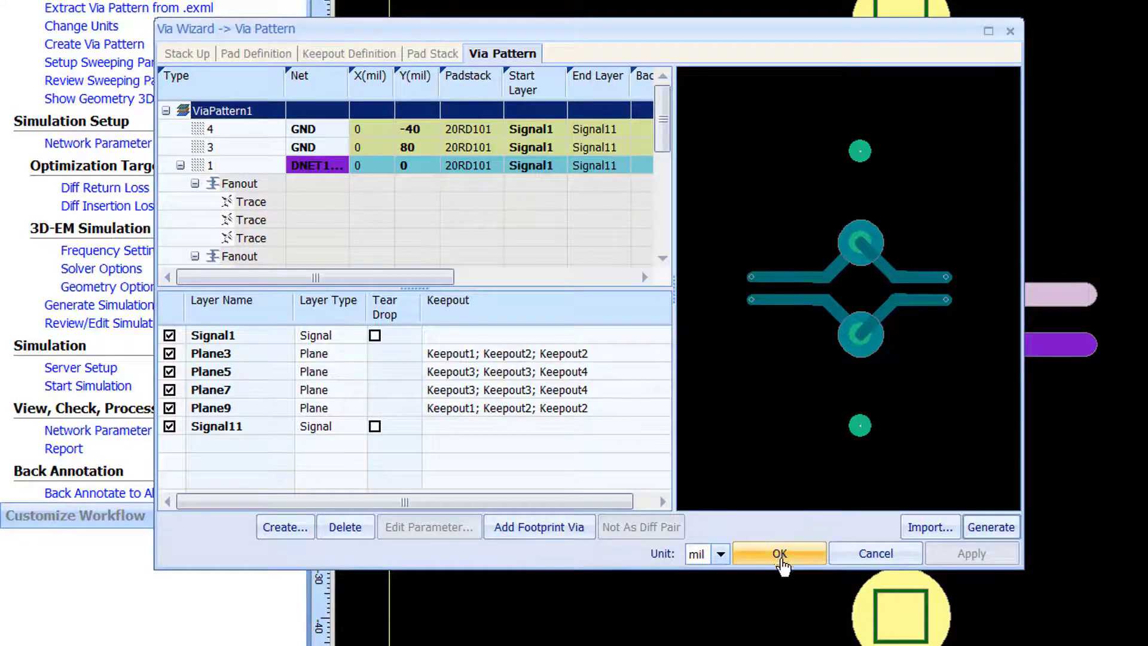
left_click(777, 553)
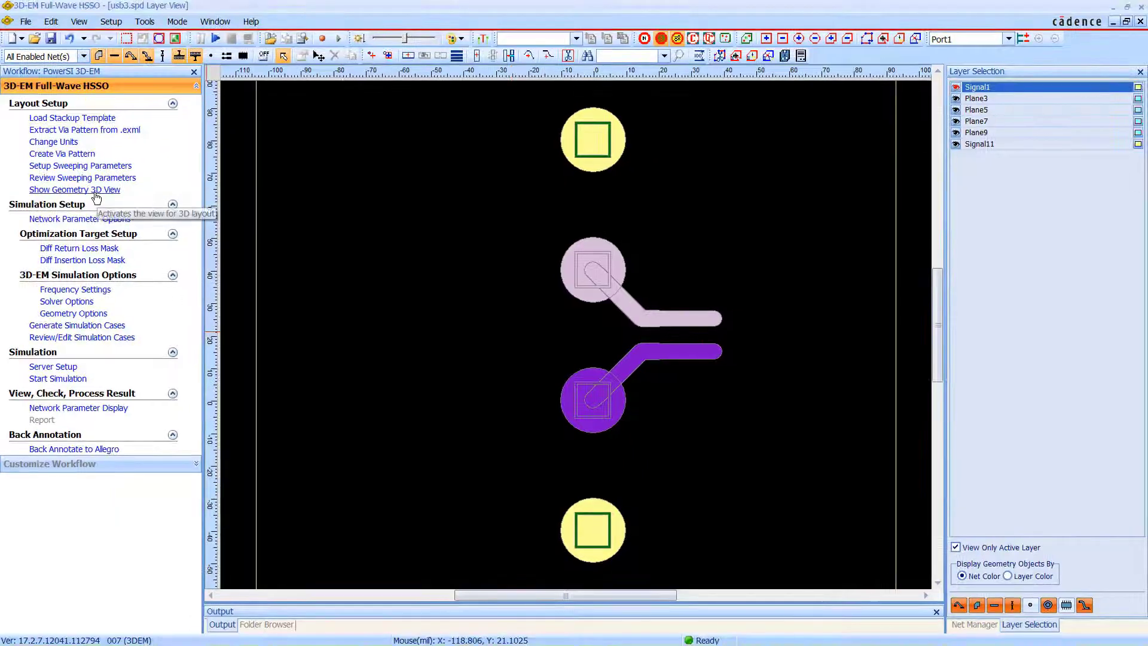
left_click(94, 192)
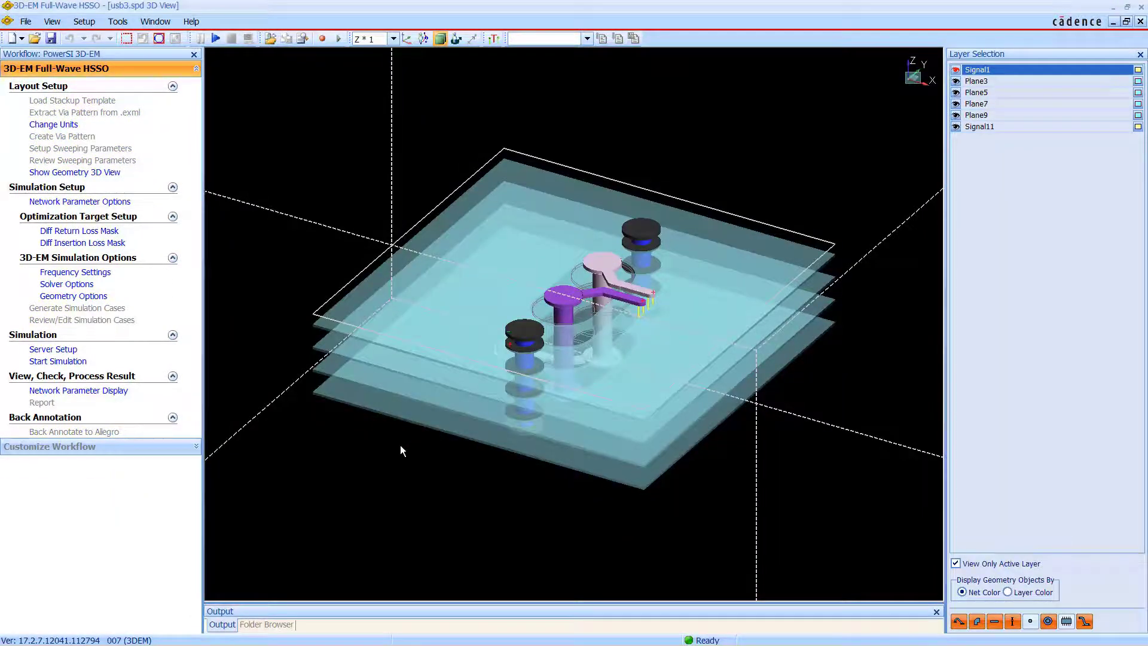
left_click_drag(401, 445, 562, 365)
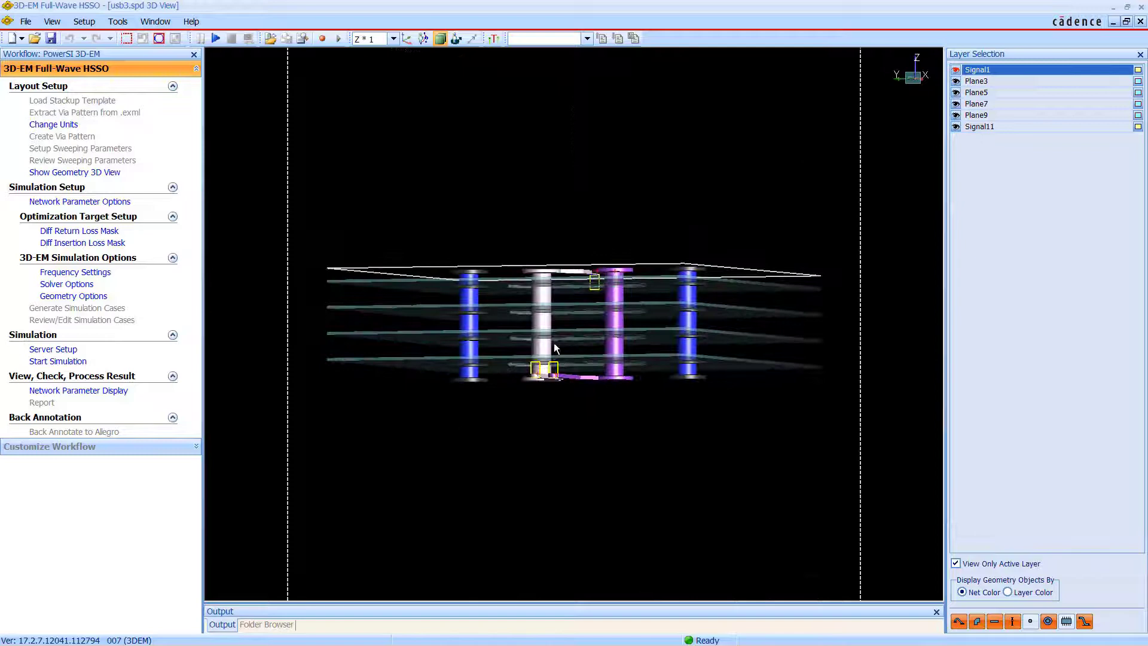
left_click(1142, 22)
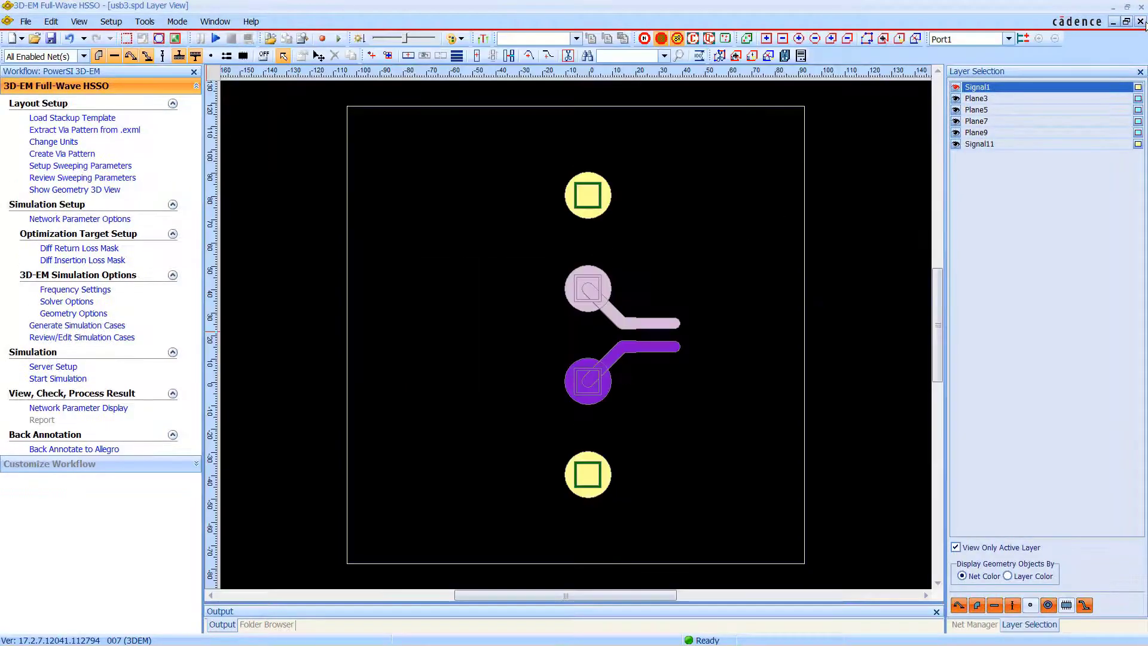
Step: Set PARAM_GROUP_1 to sweep from 5.1 to 5.5 in three points
left_click(94, 167)
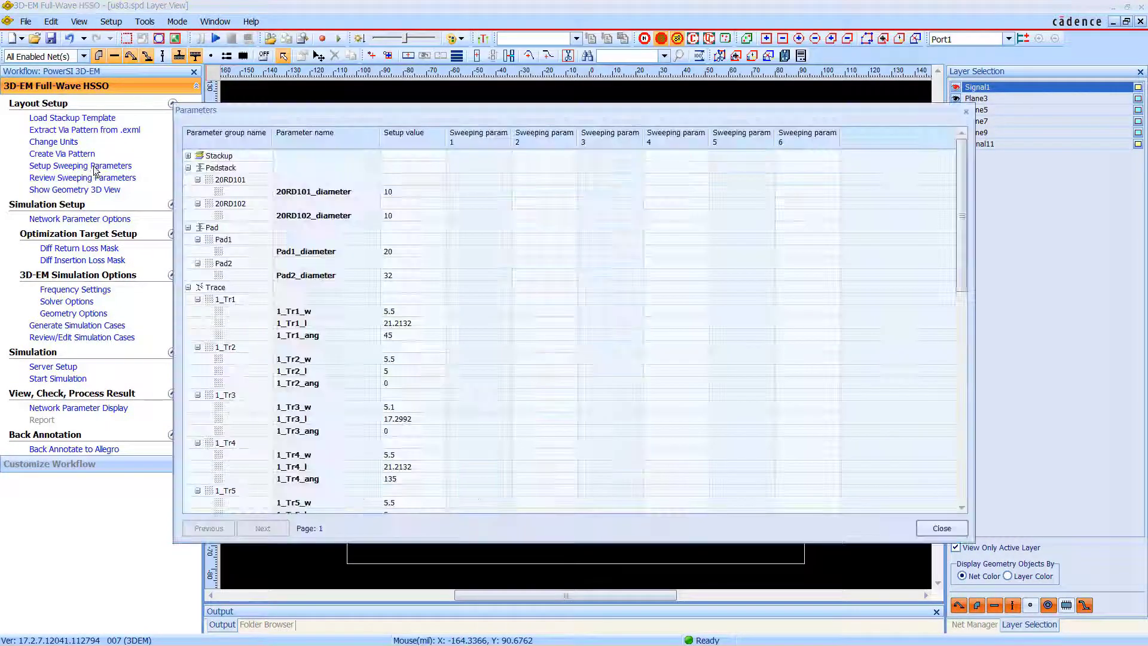
left_click(189, 156)
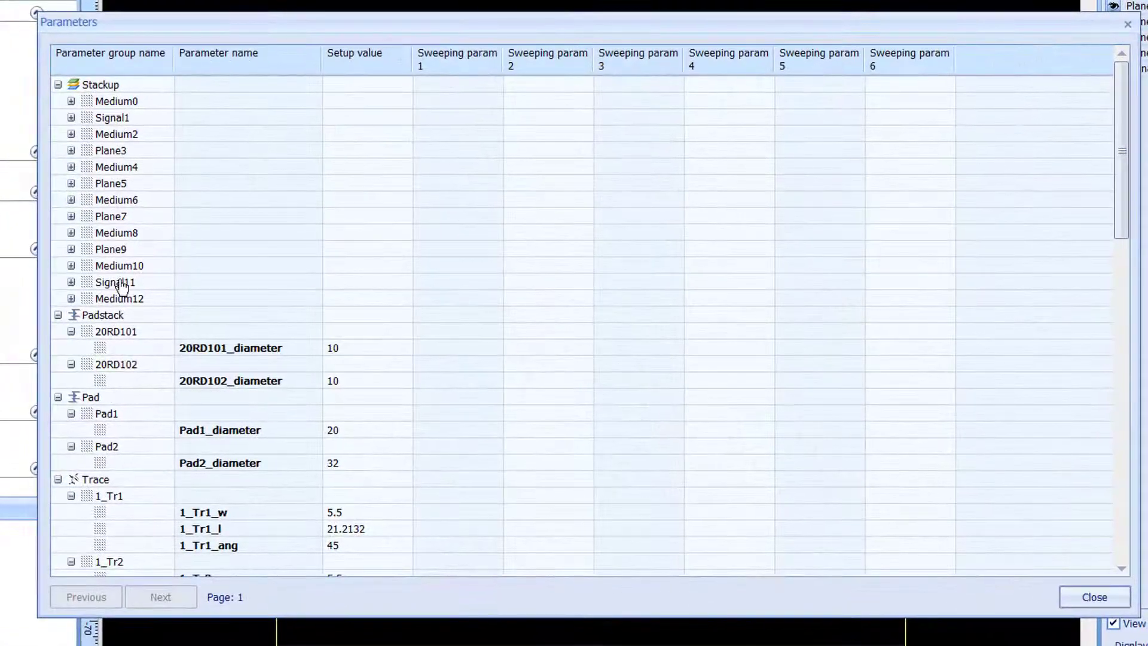
left_click(58, 85)
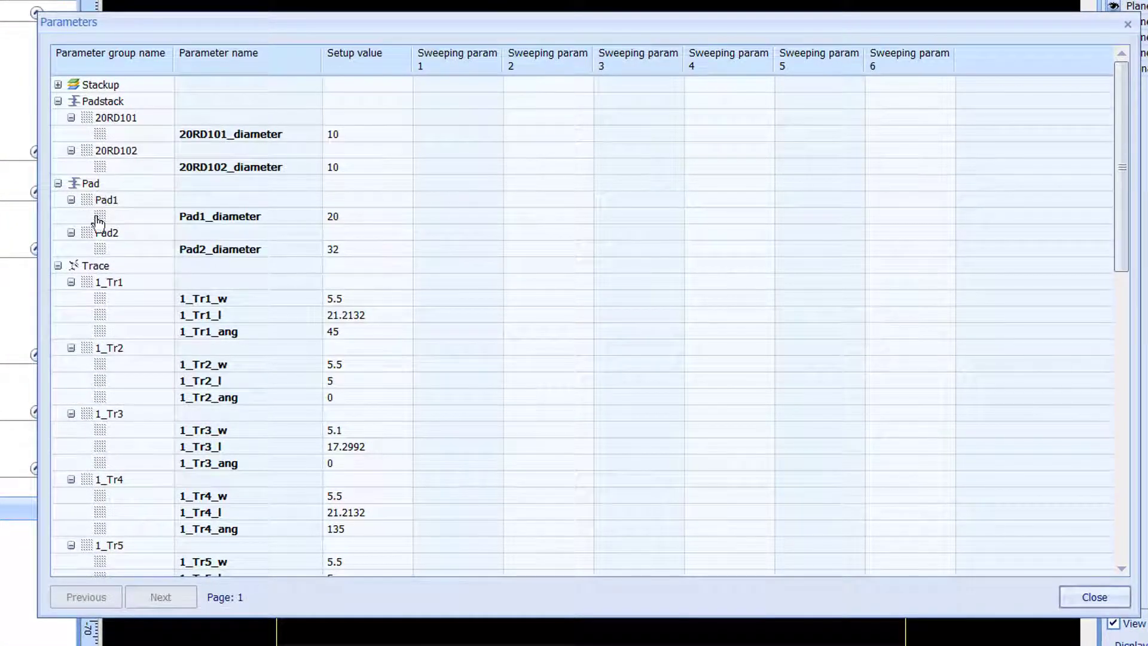
scroll(239, 328, "down", 15)
left_click(381, 435)
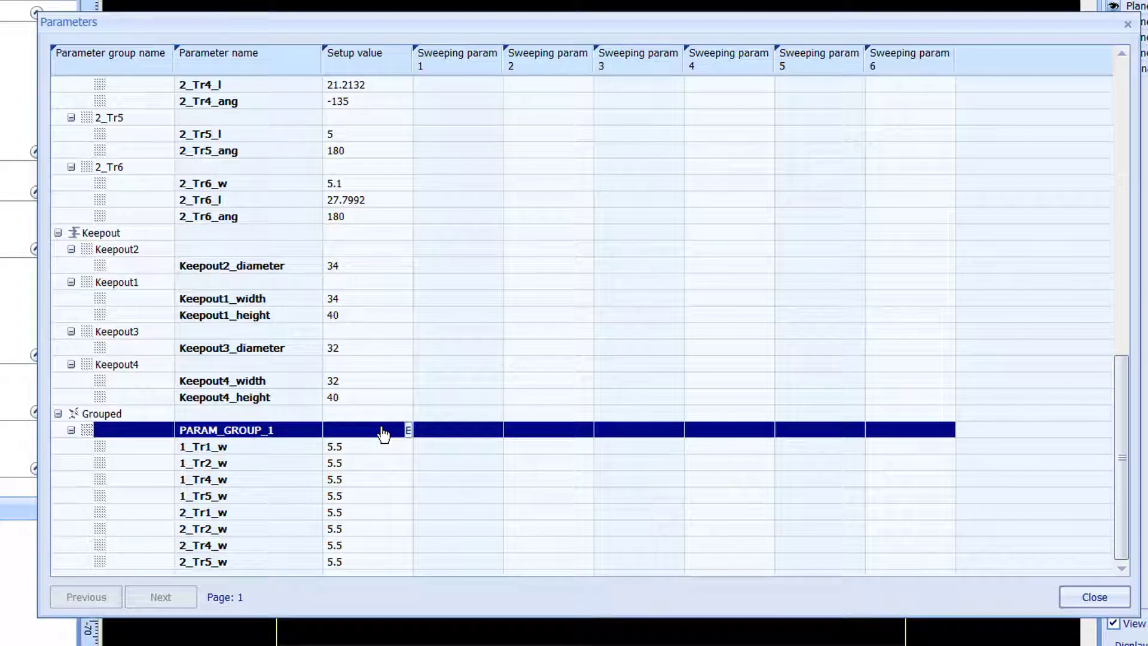
right_click(384, 435)
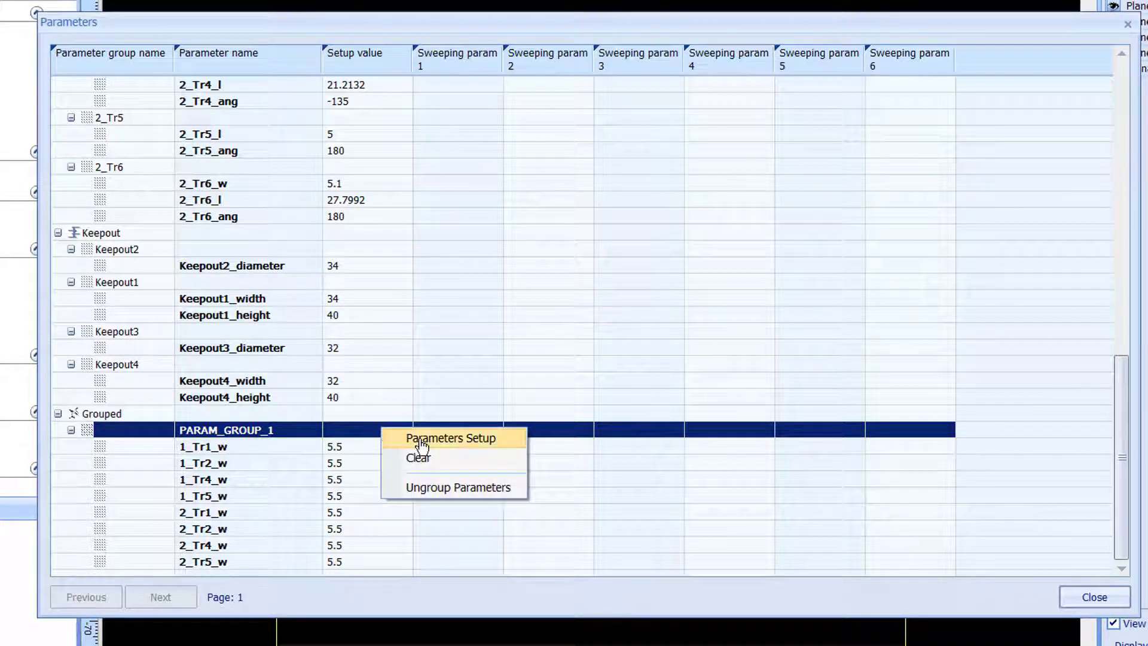
left_click(423, 440)
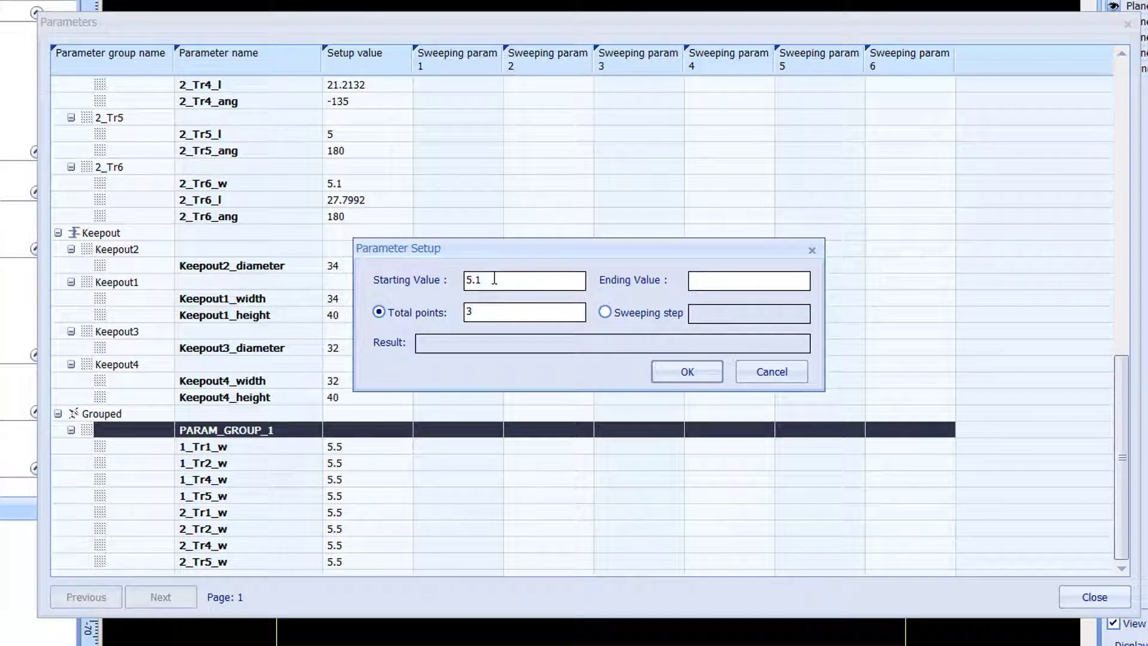
type("5.5")
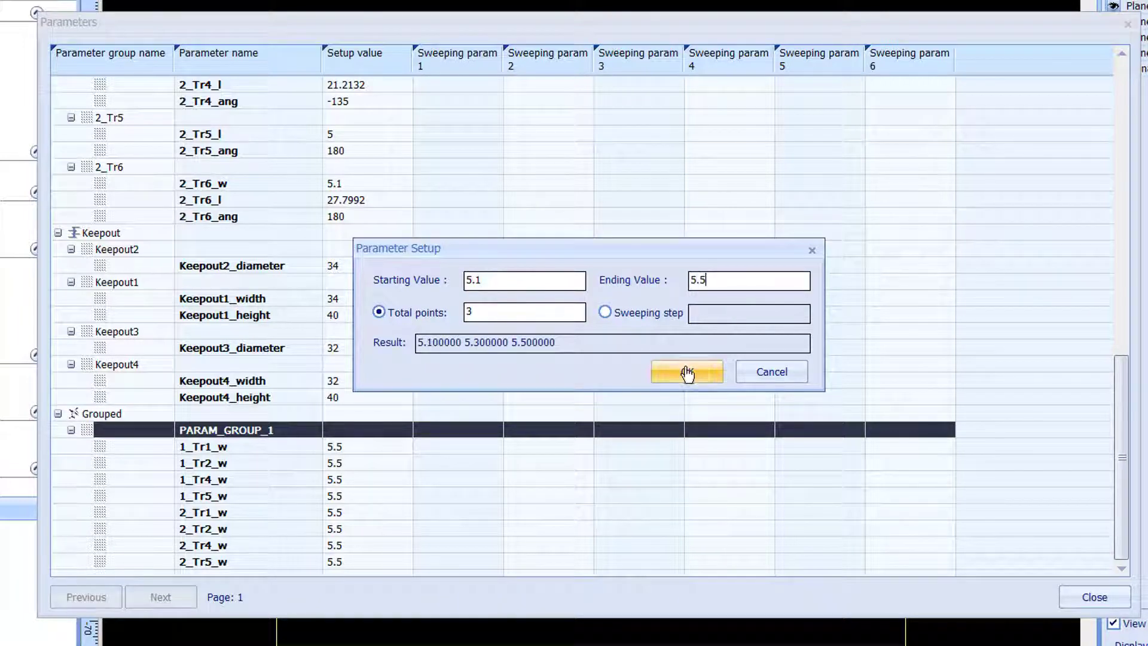
left_click(682, 372)
Step: Group the widths 1_Tr1/2/4/5_w and 2_Tr1/2/4/5_w into one parameter group
left_click(360, 299)
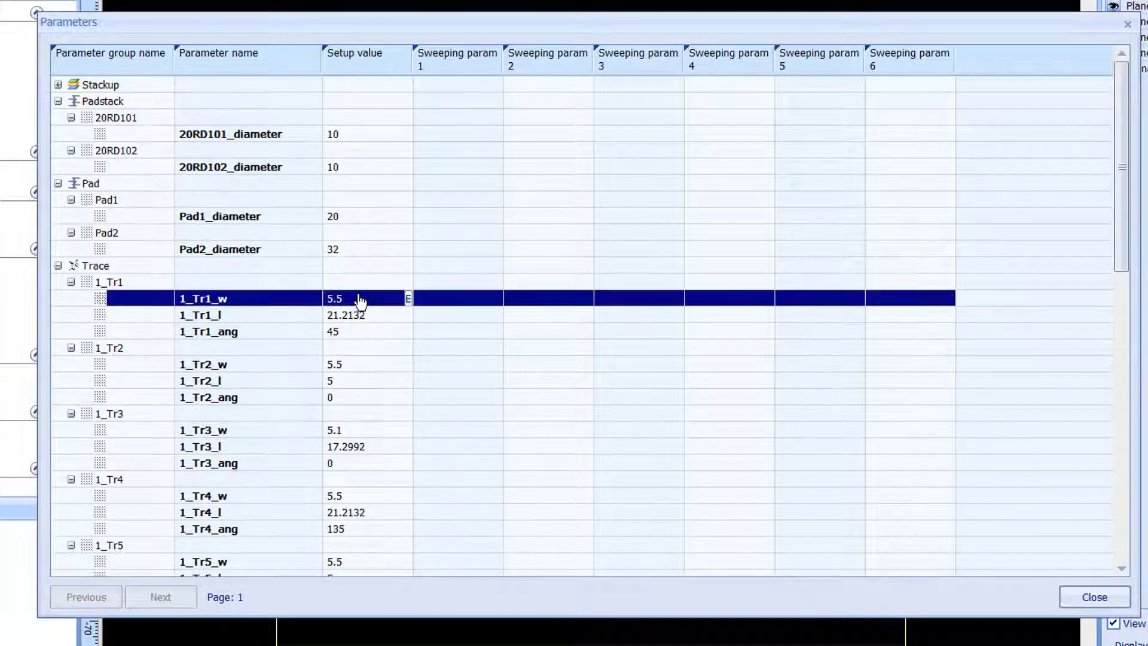
left_click(362, 364, "ctrl")
scroll(362, 359, "down", 3)
left_click(362, 346, "ctrl")
left_click(367, 413, "ctrl")
scroll(521, 361, "down", 4)
left_click(362, 348, "ctrl")
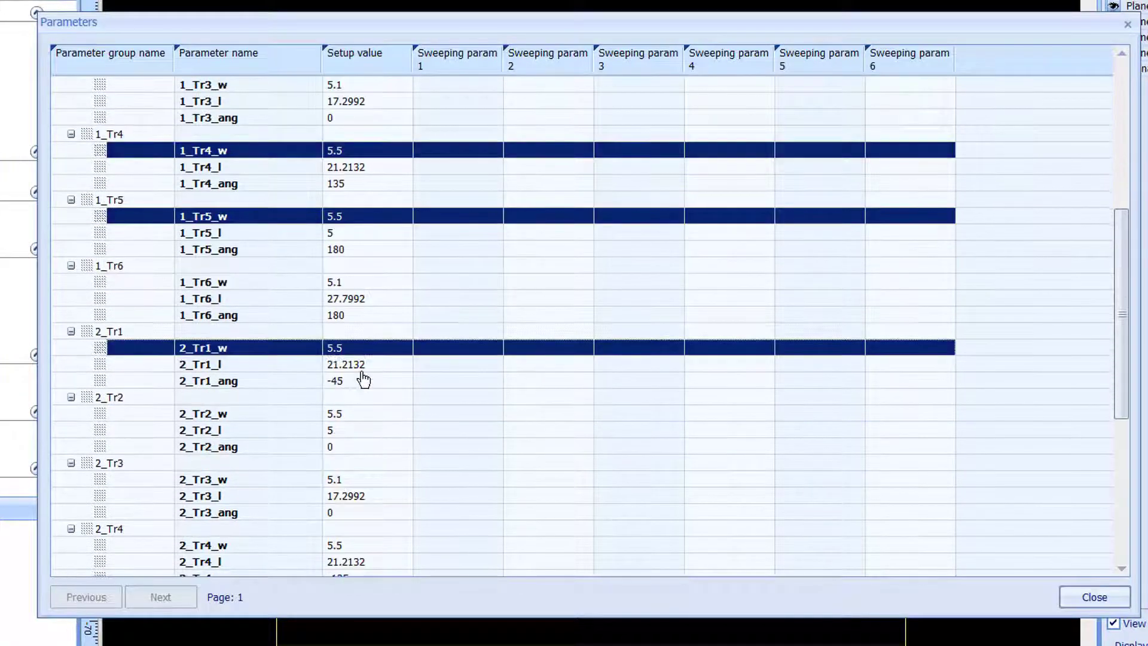
left_click(362, 413, "ctrl")
scroll(363, 431, "down", 3)
left_click(364, 397, "ctrl")
left_click(363, 462, "ctrl")
scroll(526, 357, "down", 3)
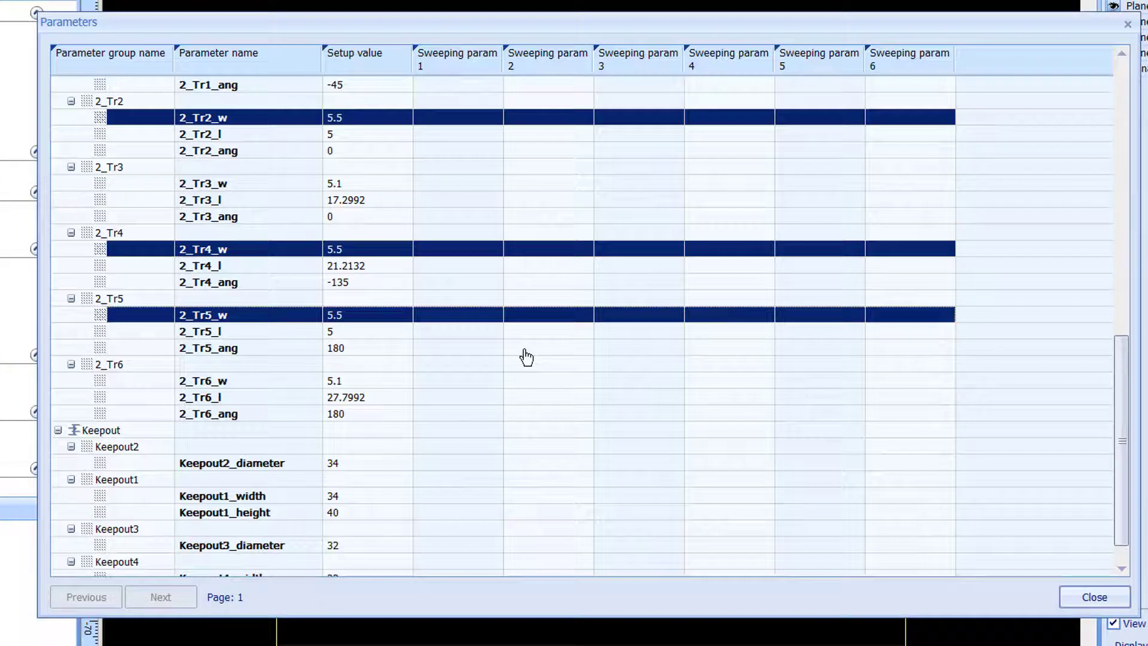
right_click(440, 253)
left_click(496, 313)
scroll(497, 323, "down", 4)
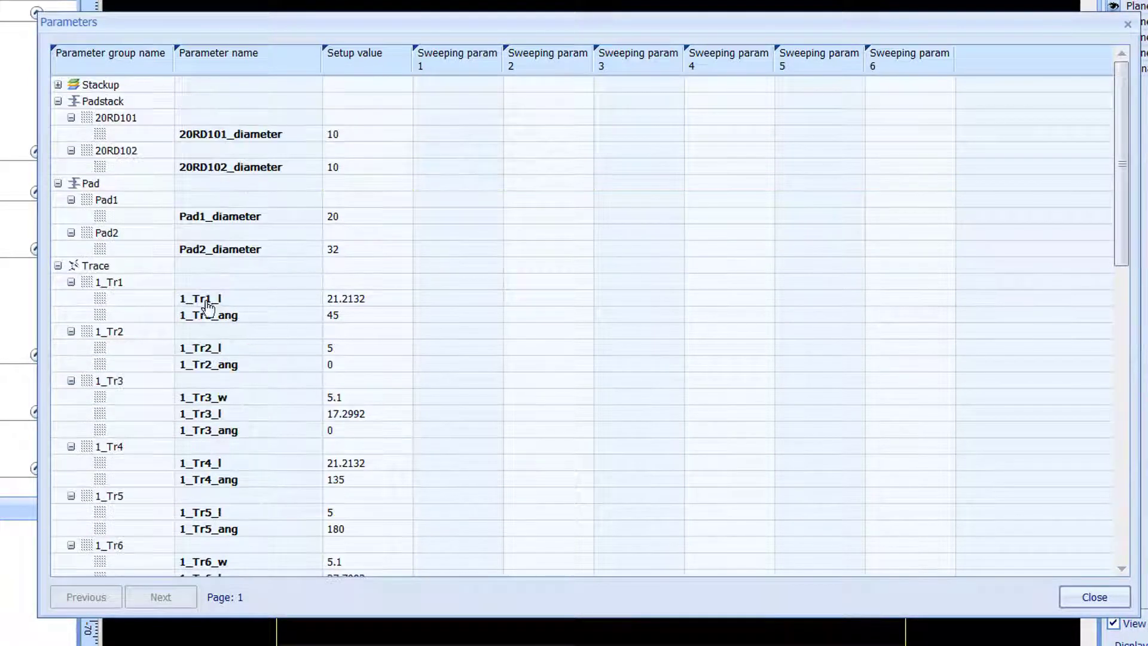
Step: Sweep Keepout2_diameter from 32 to 44
left_click(58, 265)
left_click(372, 315)
right_click(372, 315)
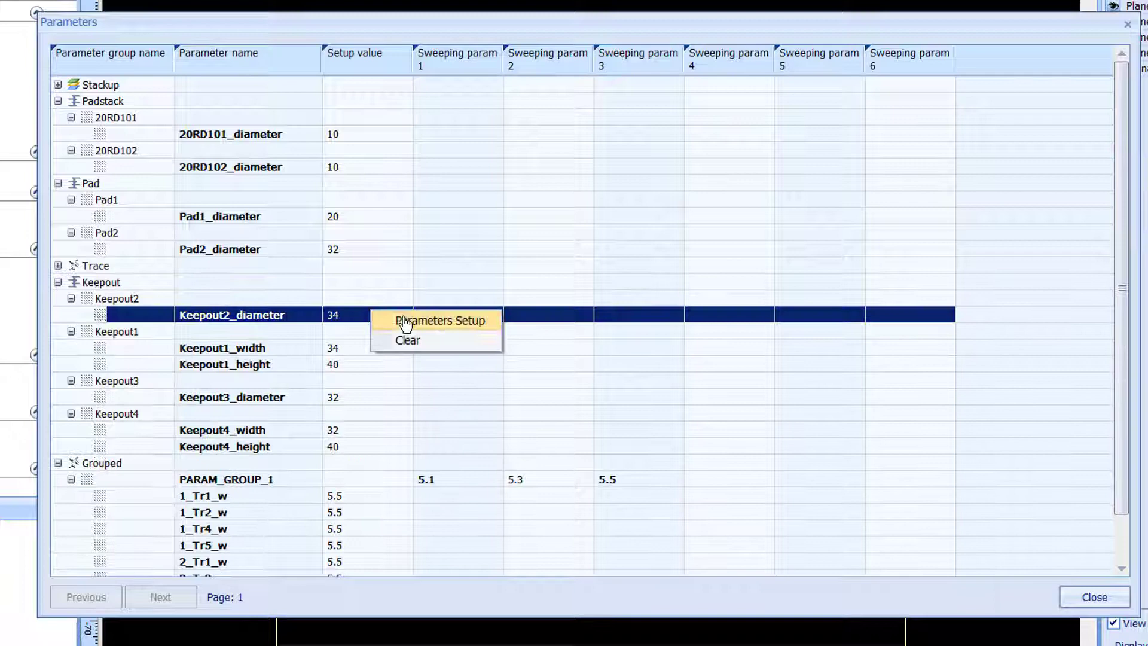
left_click(402, 321)
left_click_drag(573, 305, 590, 356)
left_click(527, 396)
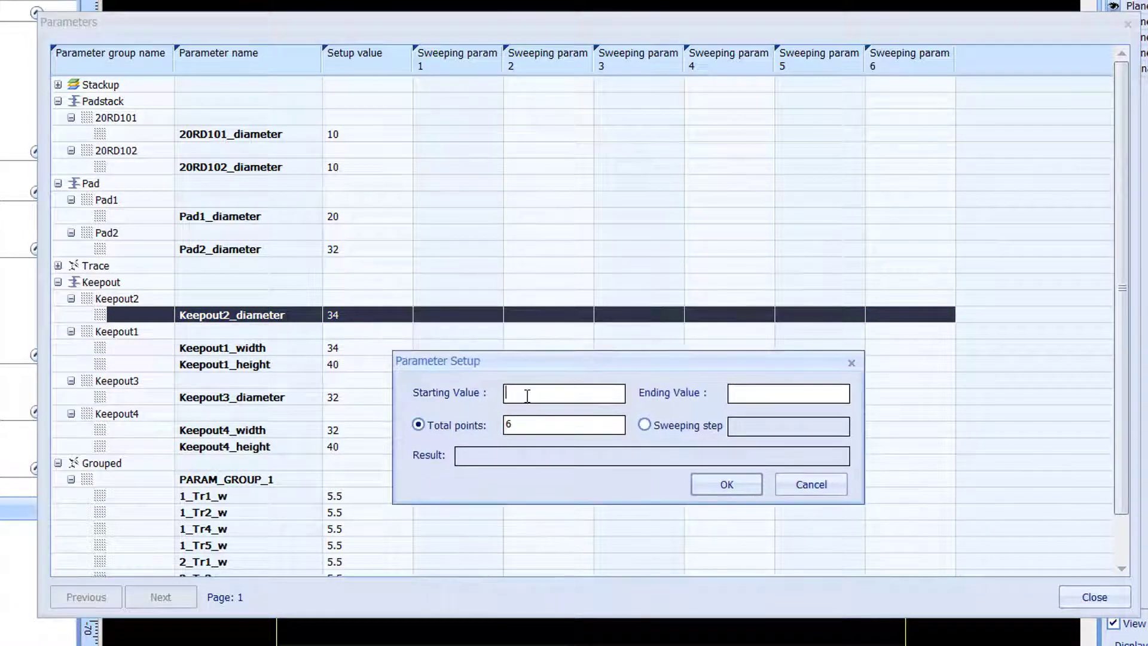
key("Tab")
type("44")
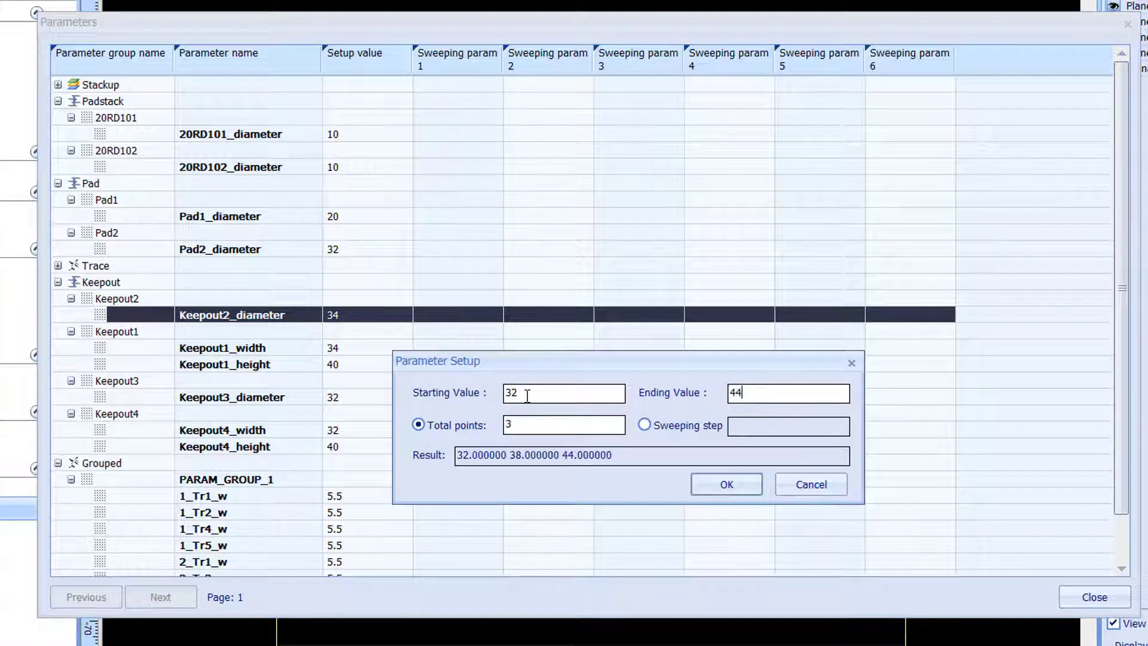
left_click(726, 485)
Step: Sweep Keepout1_width from 32 to 44 as well
left_click(58, 267)
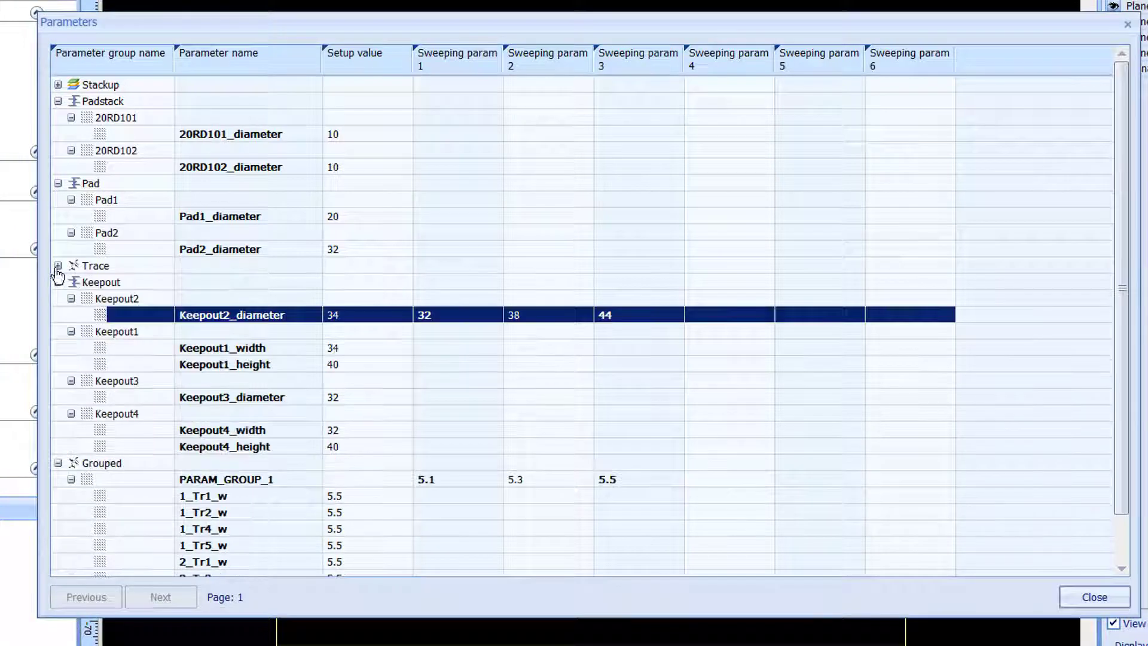
left_click(383, 349)
double_click(443, 350)
left_click_drag(569, 236, 597, 402)
left_click(530, 433)
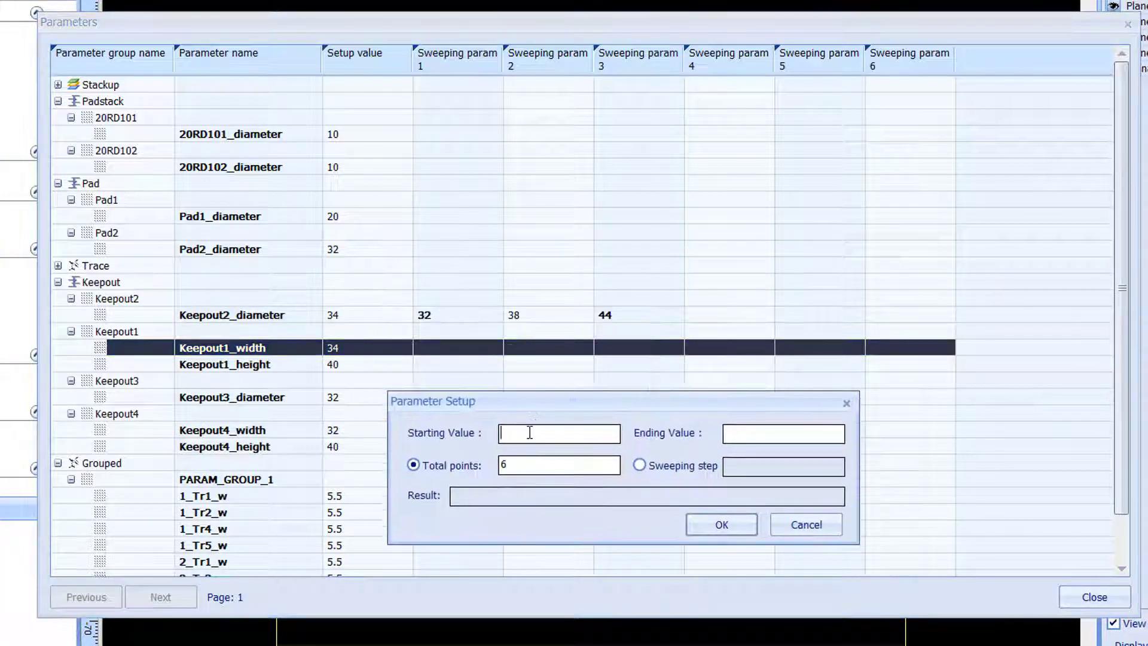
type("32")
type("44")
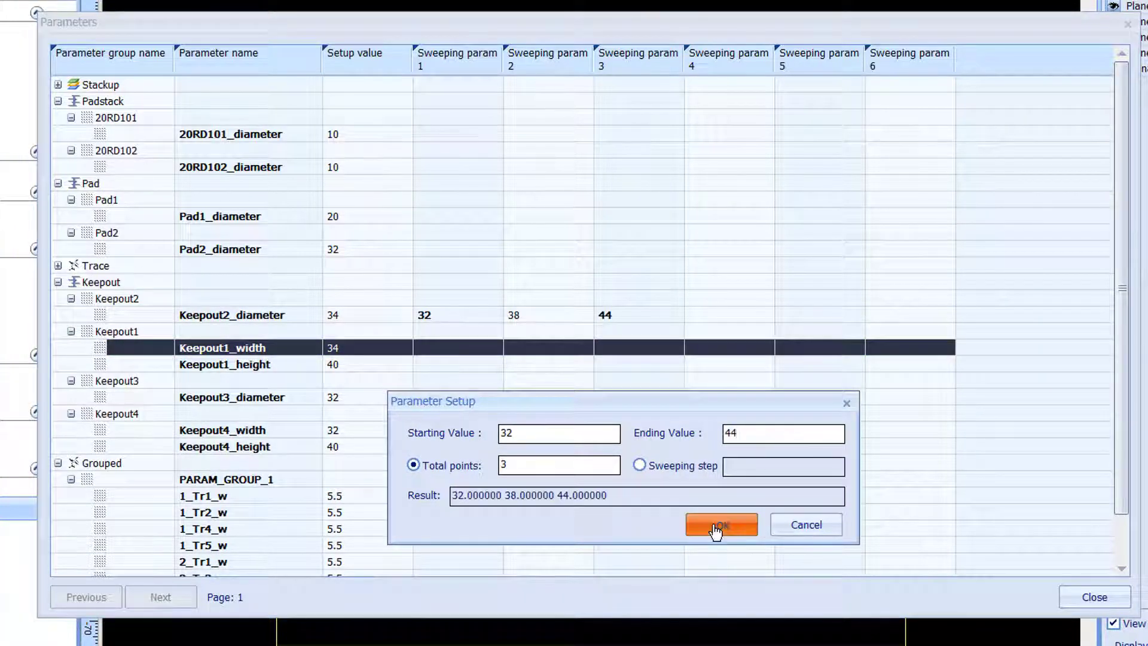
left_click(718, 526)
Step: Bundle Keepout2_diameter and Keepout1_width as BUNDLE_1, then check the Grouped and Bundle sweep values
left_click(58, 266)
scroll(430, 314, "down", 1)
left_click(384, 273)
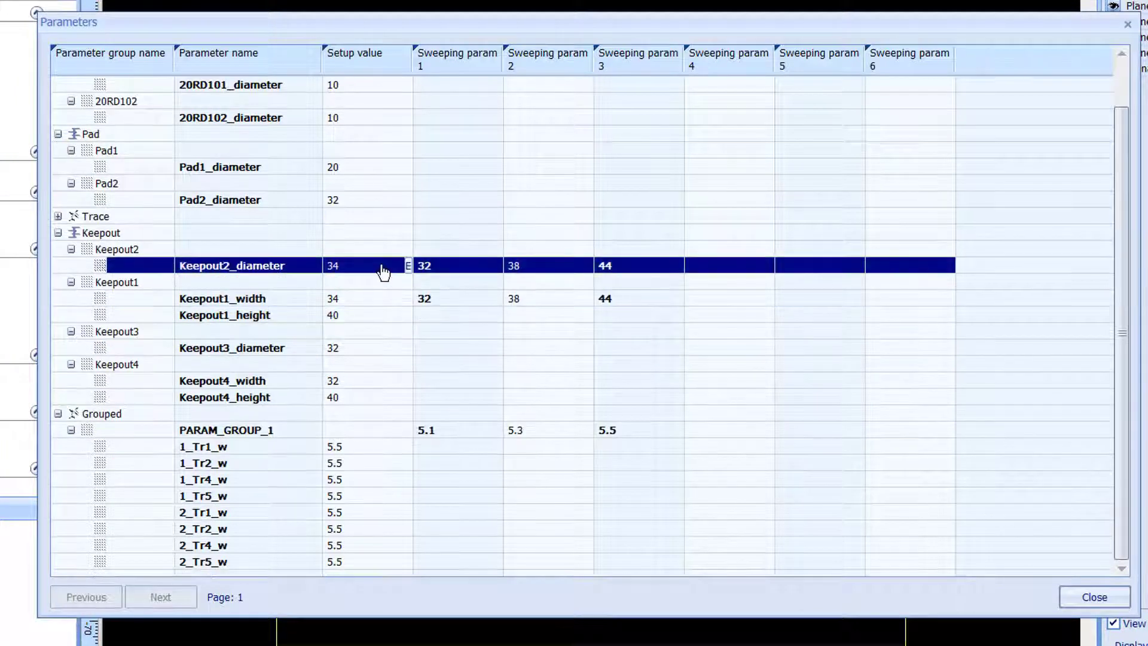
left_click(432, 303, "ctrl")
right_click(433, 305)
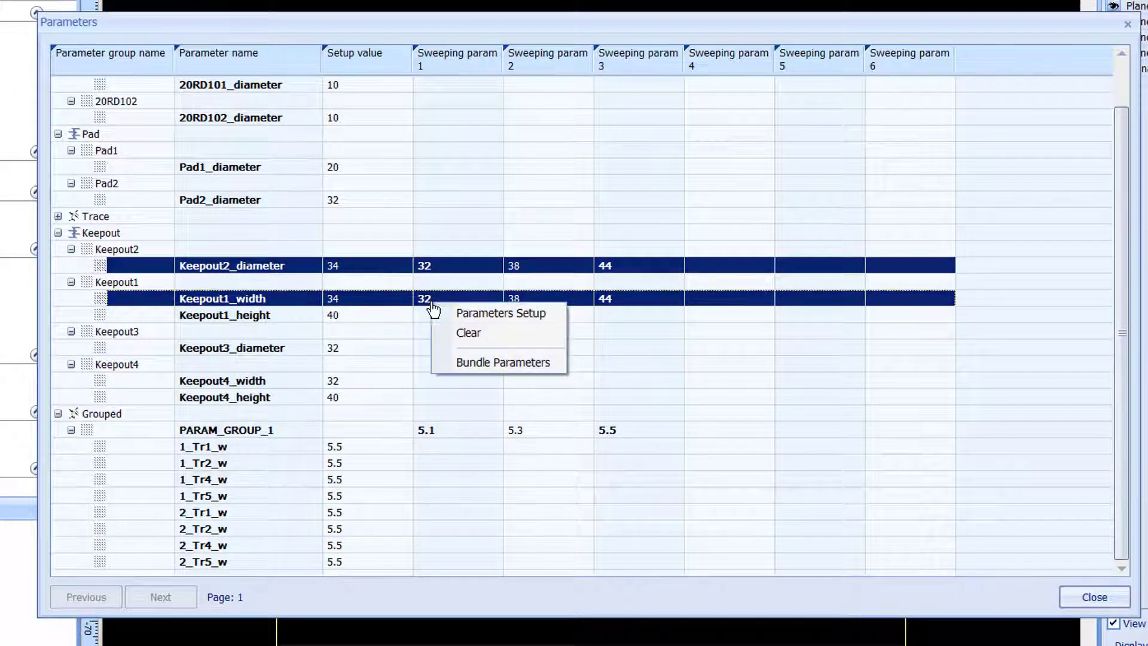
left_click(481, 366)
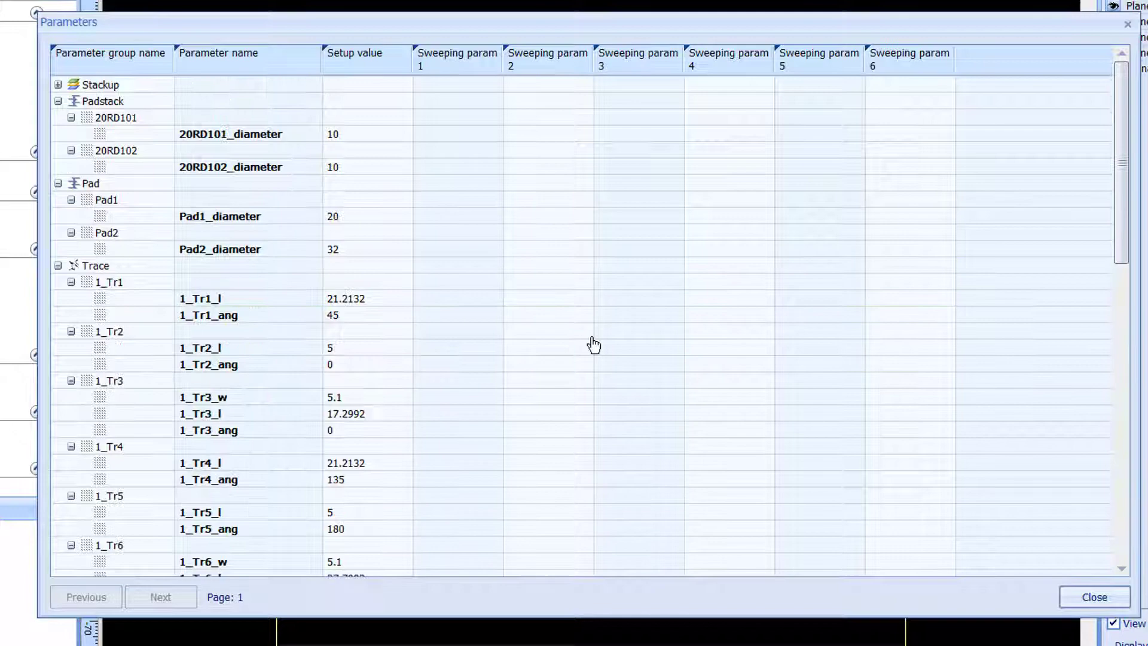
left_click_drag(1123, 210, 1114, 527)
left_click(137, 350)
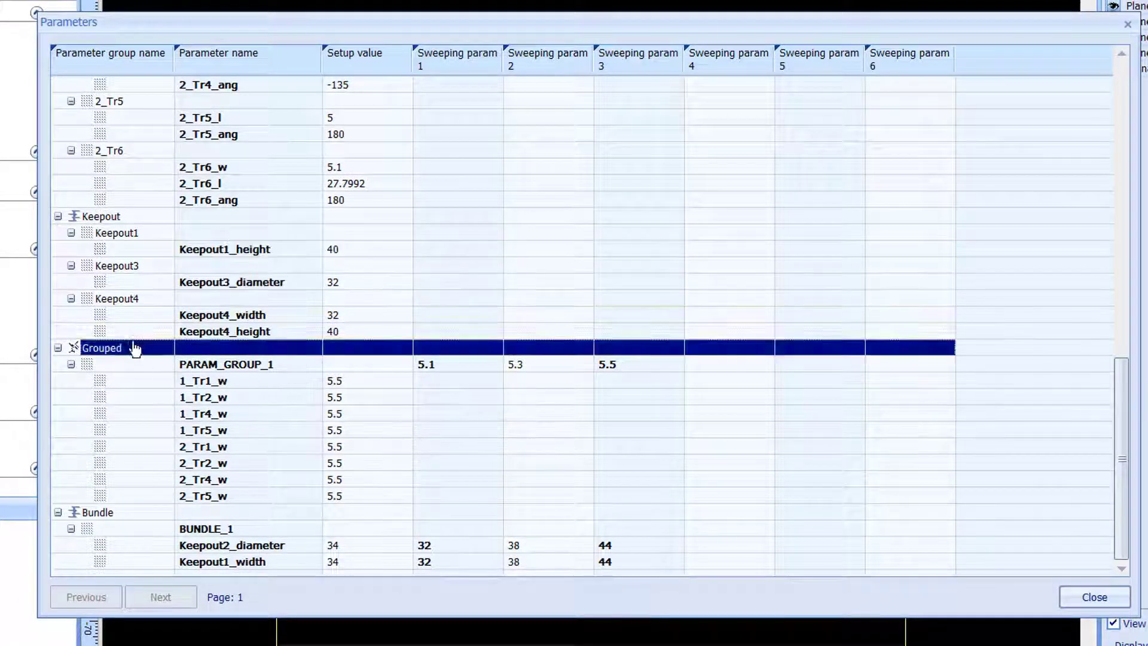
left_click(103, 516)
Step: In the simulation cases table, uncheck Cases 2, 4, 6 and 8, leaving 1, 3, 5, 7, 9
left_click(1094, 597)
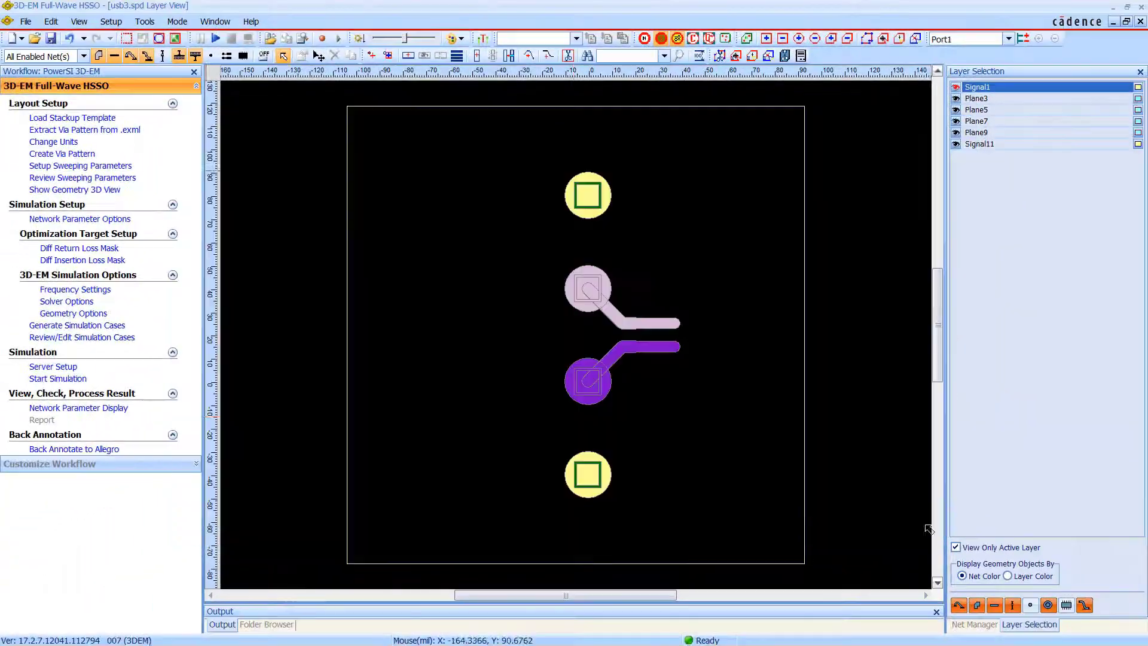
left_click(90, 177)
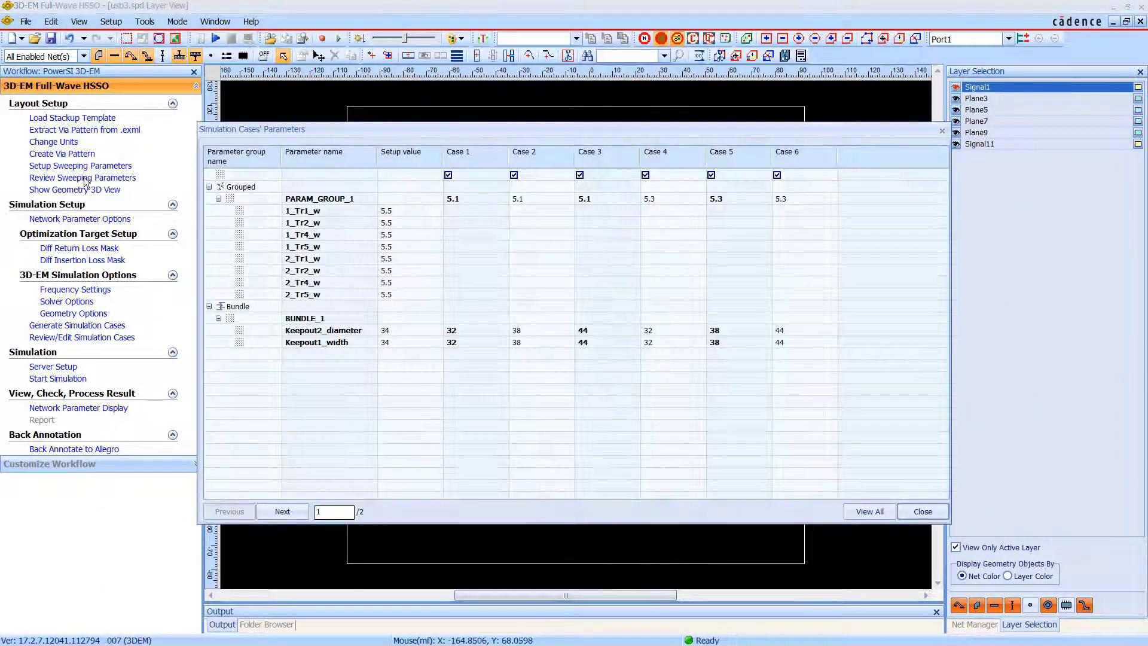
left_click(292, 512)
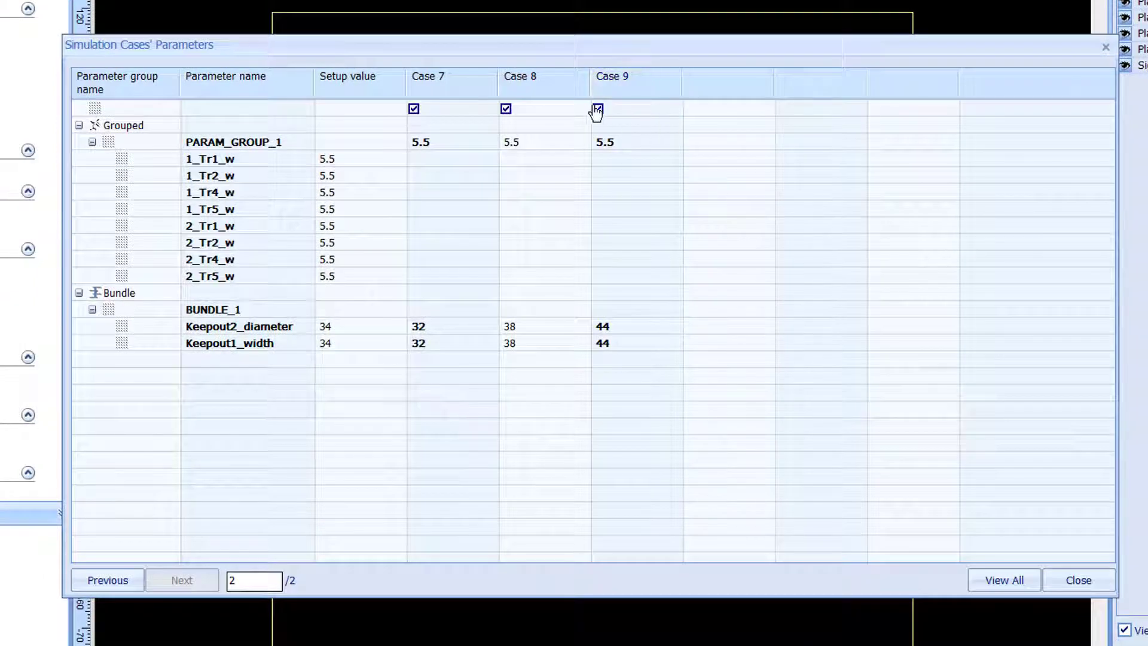
left_click(596, 108)
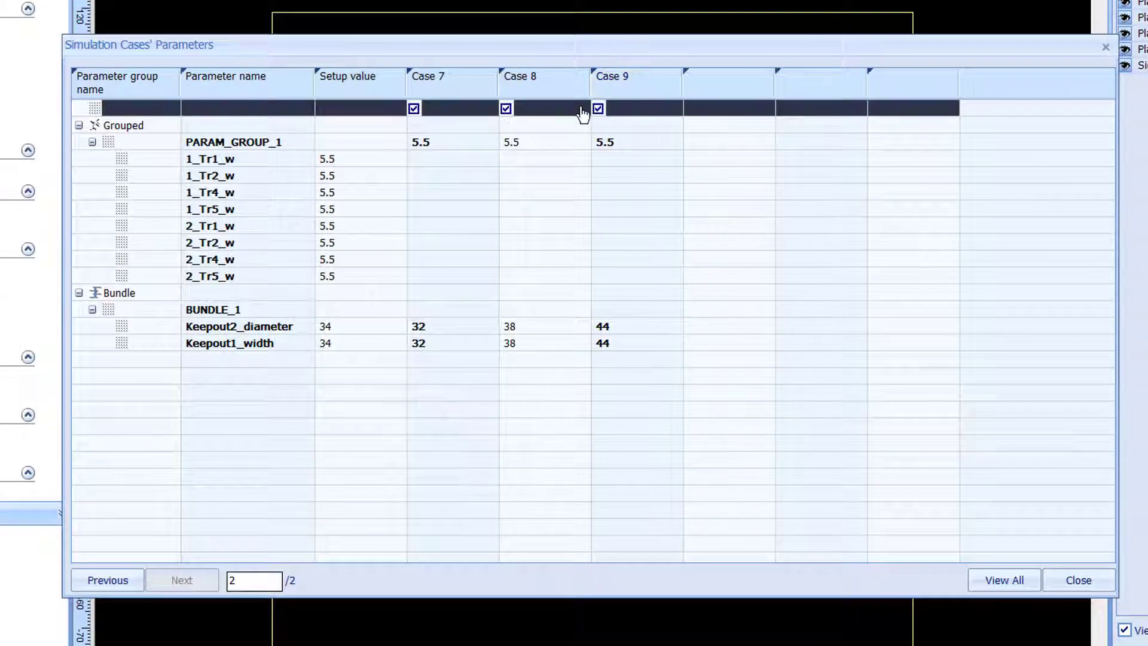
left_click(505, 109)
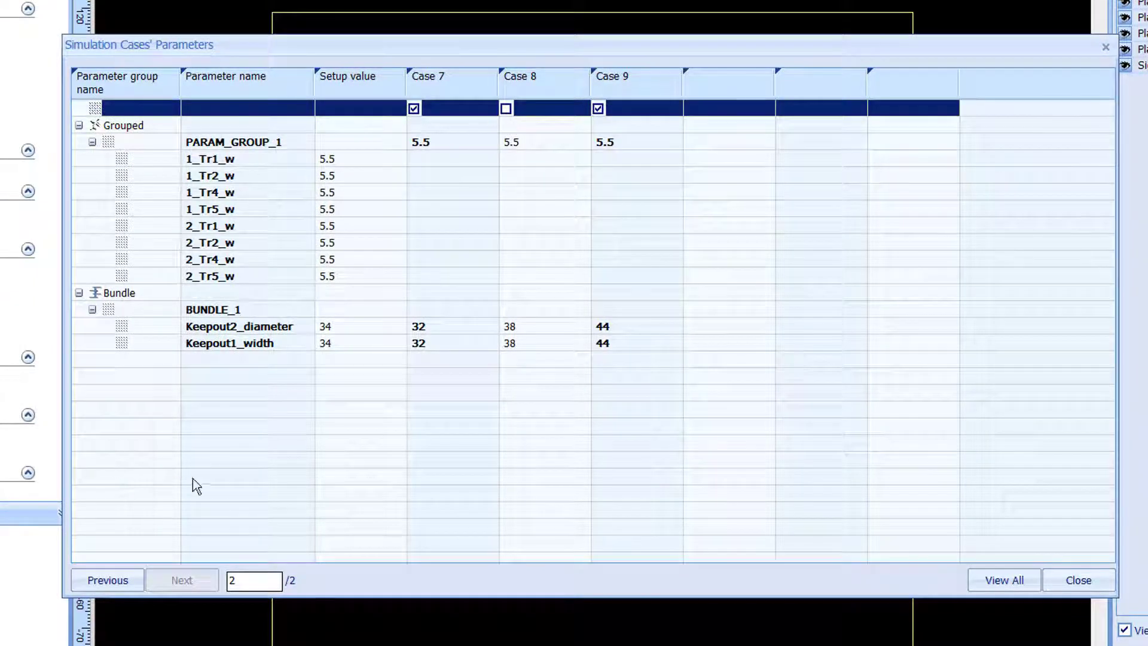
left_click(106, 579)
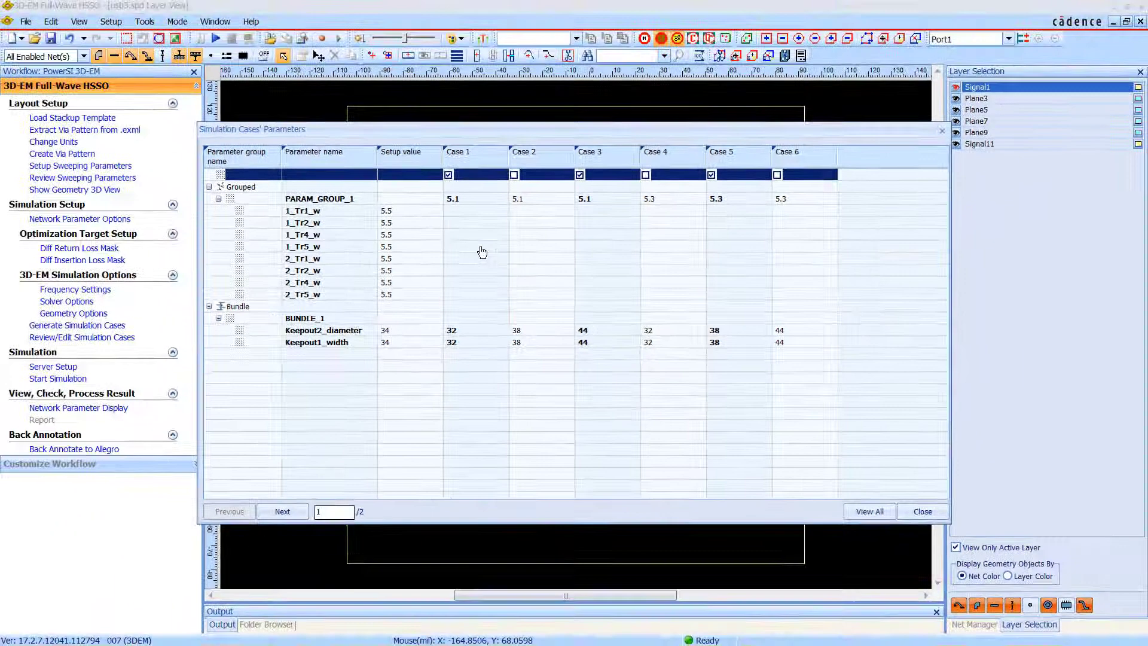
left_click(182, 580)
left_click(922, 511)
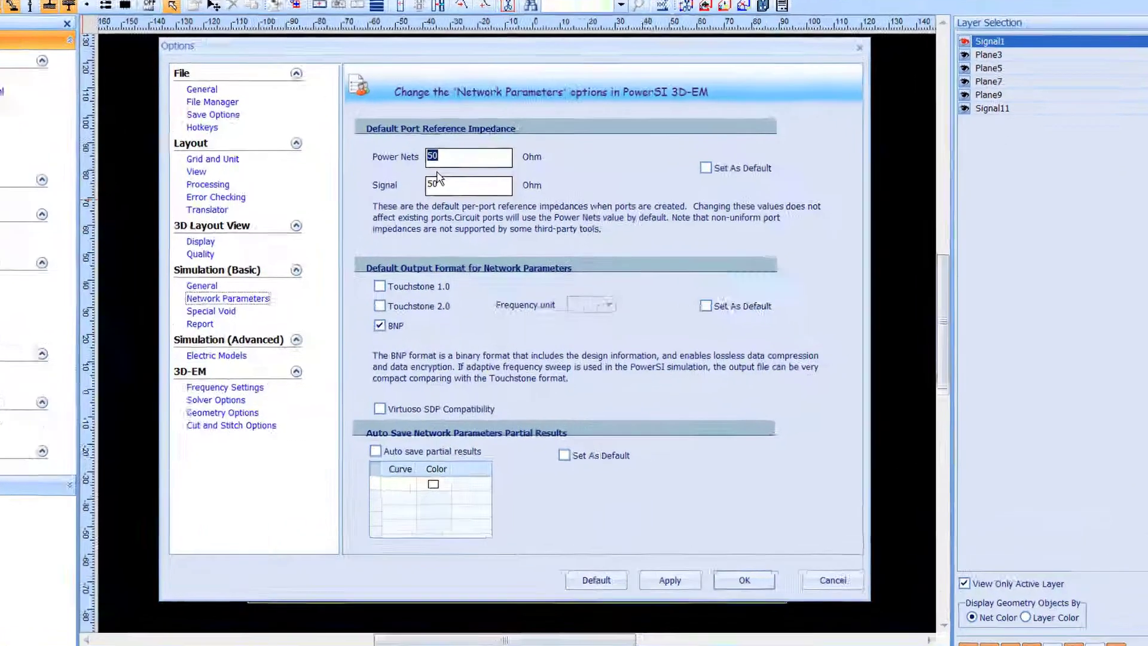
Step: Set 45 Ohm port impedance, Touchstone 1.0 output in MHz, and turn off saving mesh and fields
type("45")
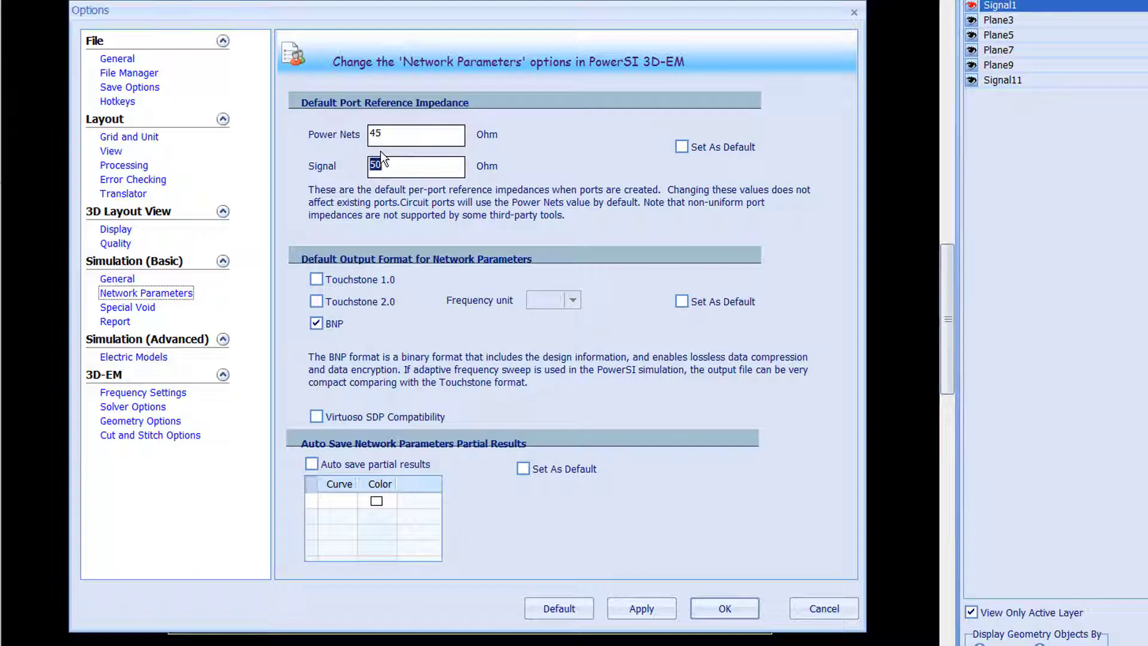
left_click(315, 279)
left_click(561, 334)
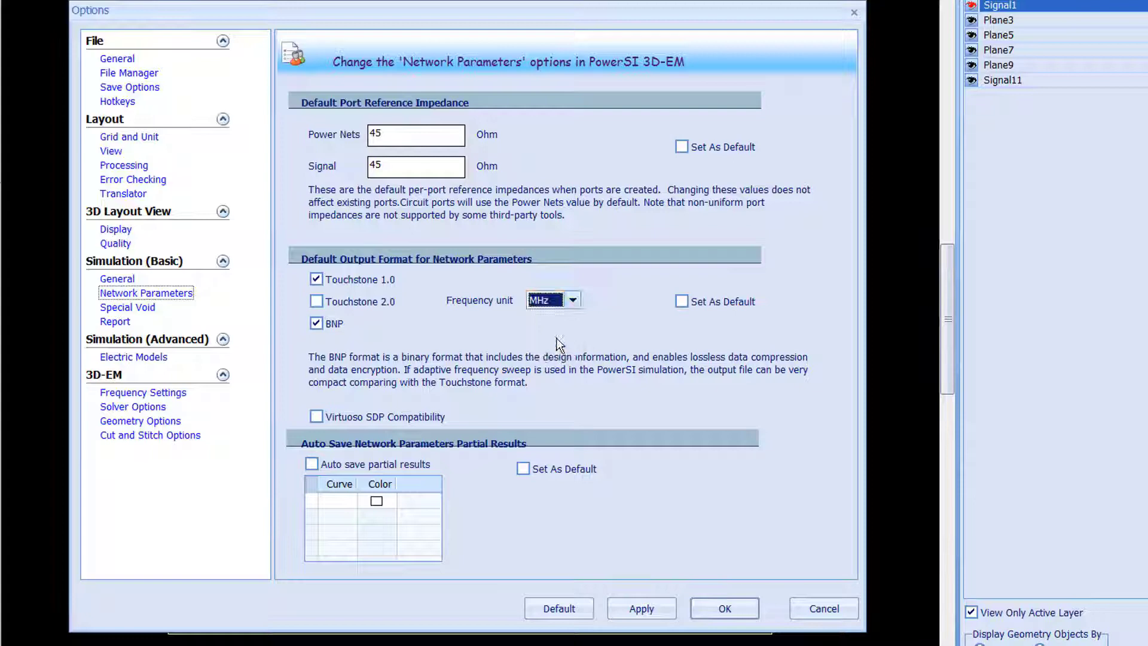
left_click(156, 393)
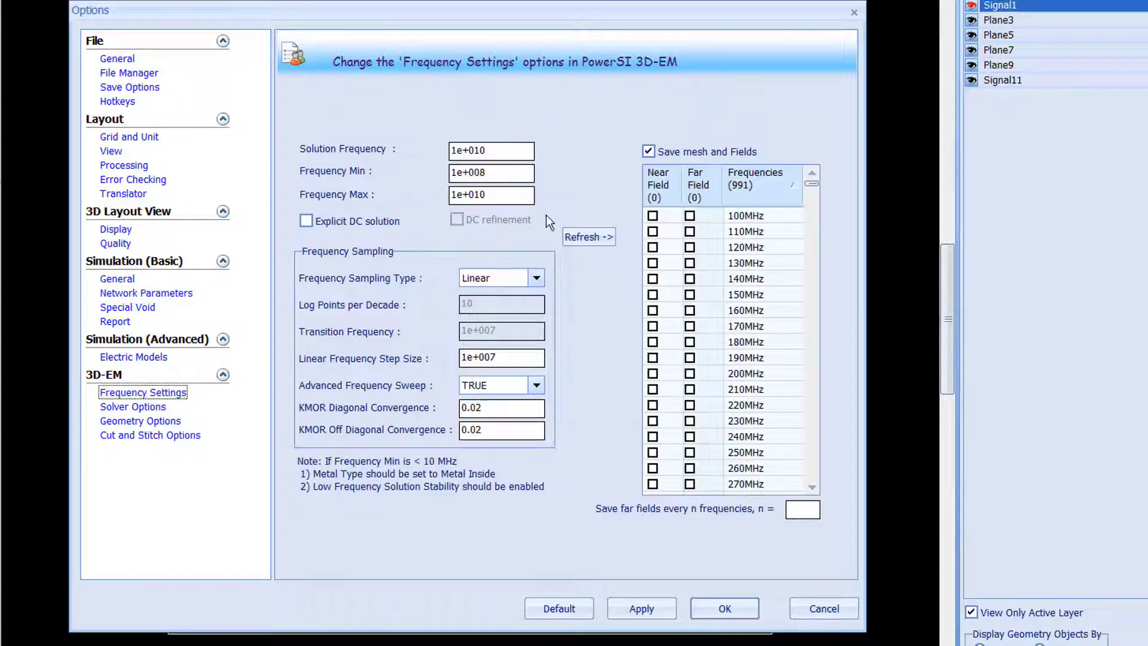
left_click(648, 153)
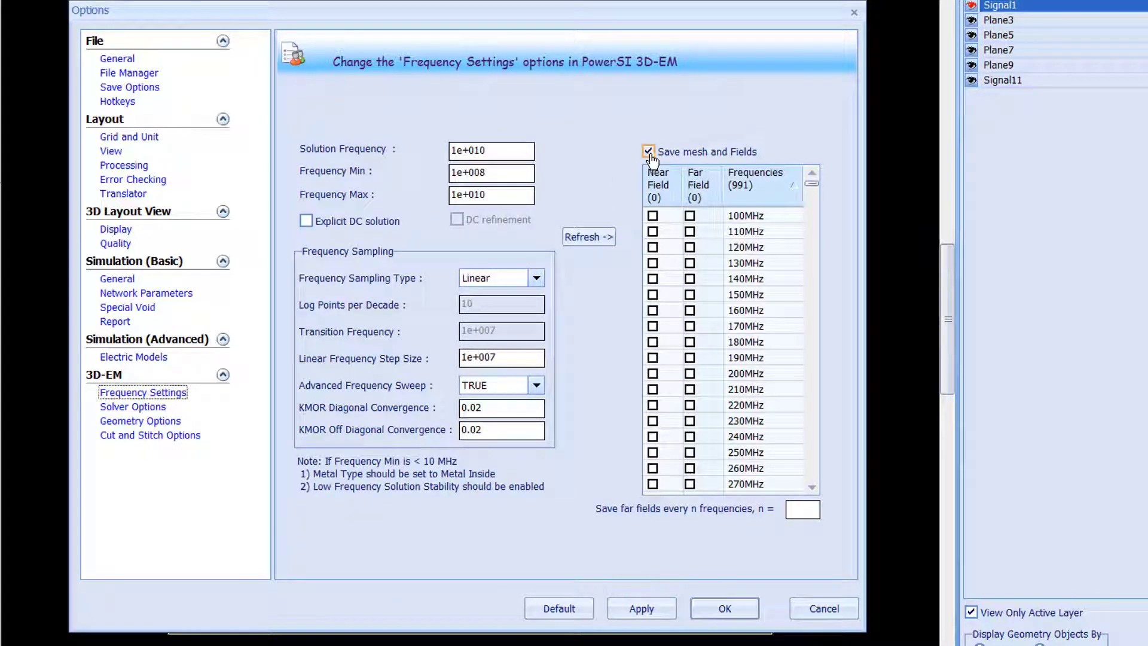
Step: Reset outer box buffers to defaults, use a conformal outer box and Sigma Mesh
left_click(167, 420)
left_click(561, 599)
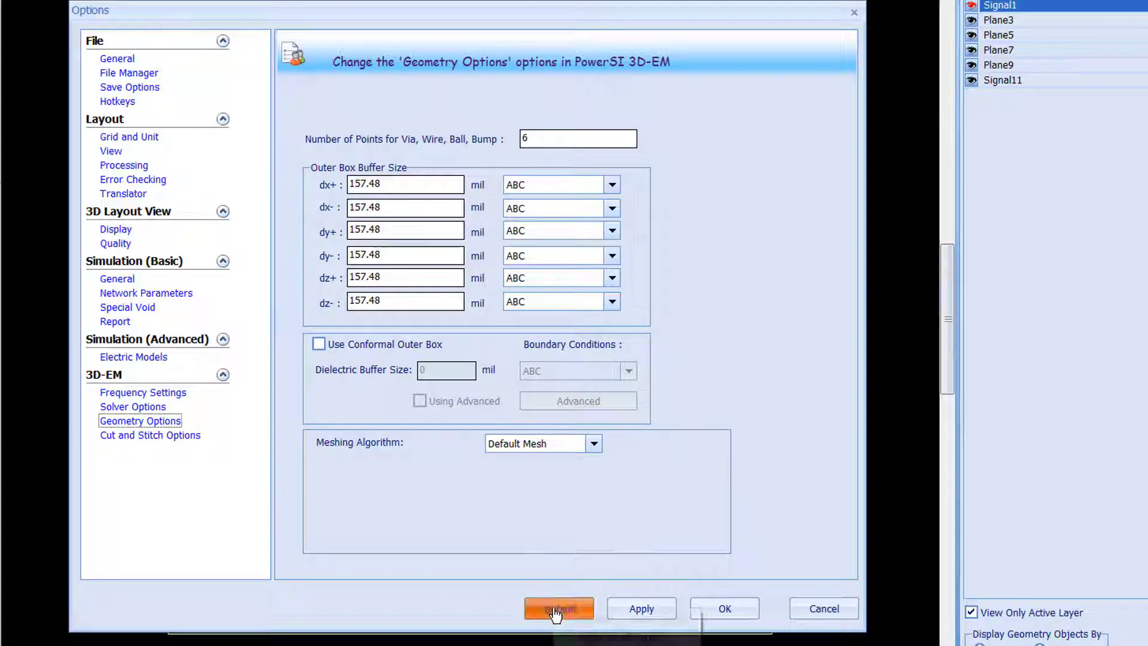
left_click(599, 618)
left_click(319, 344)
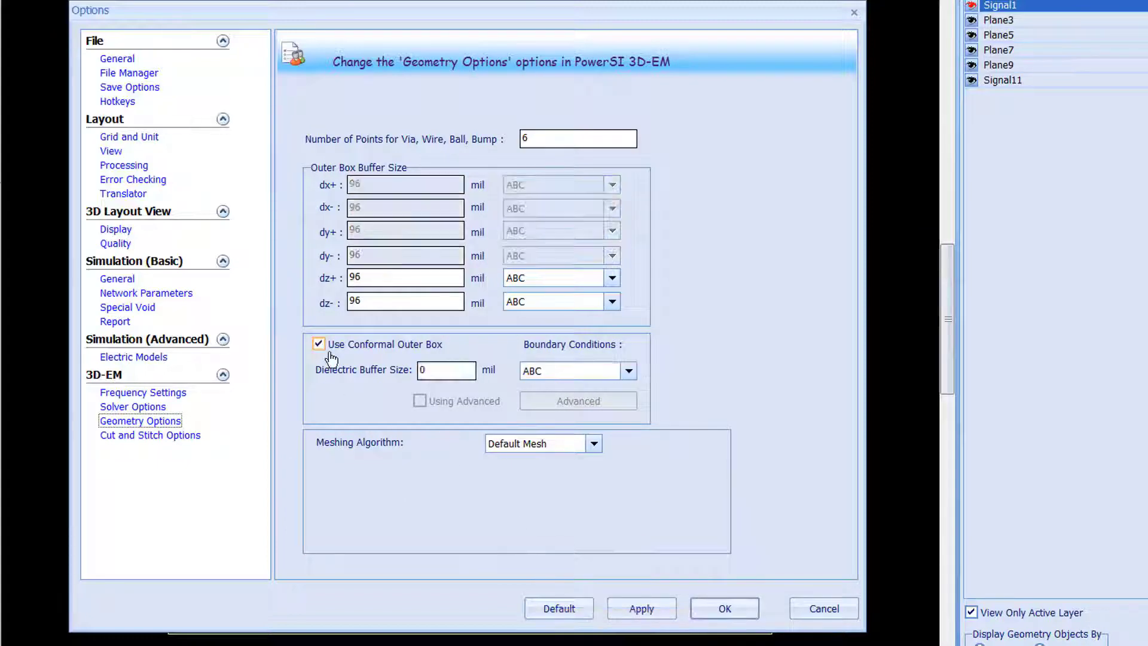
left_click(593, 444)
left_click(569, 498)
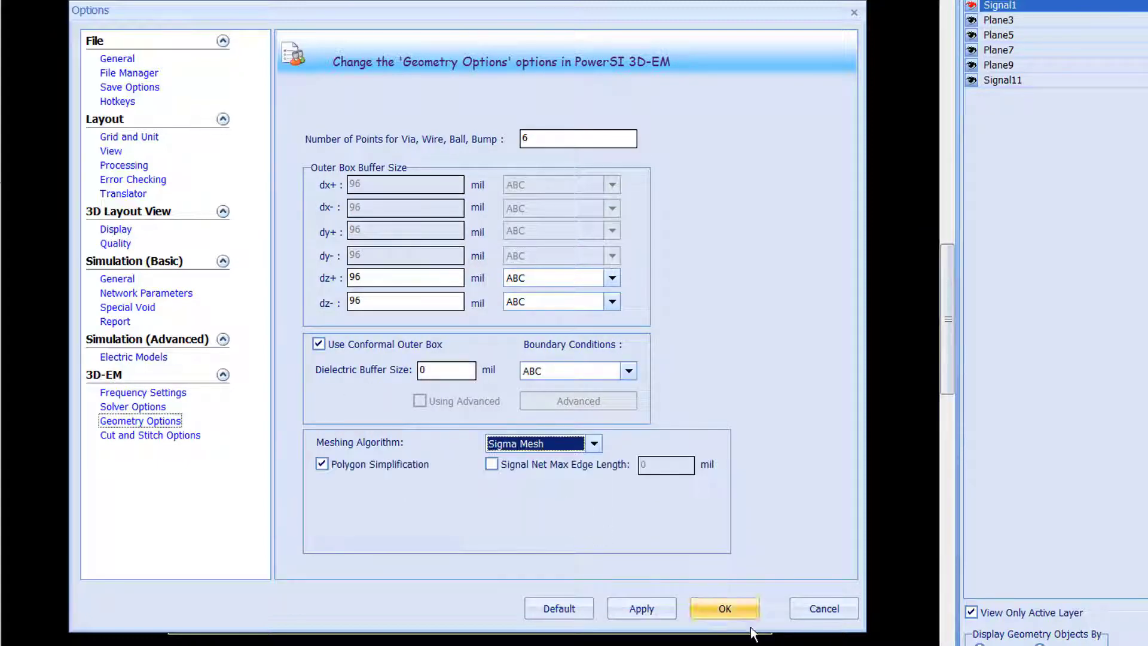
left_click(725, 608)
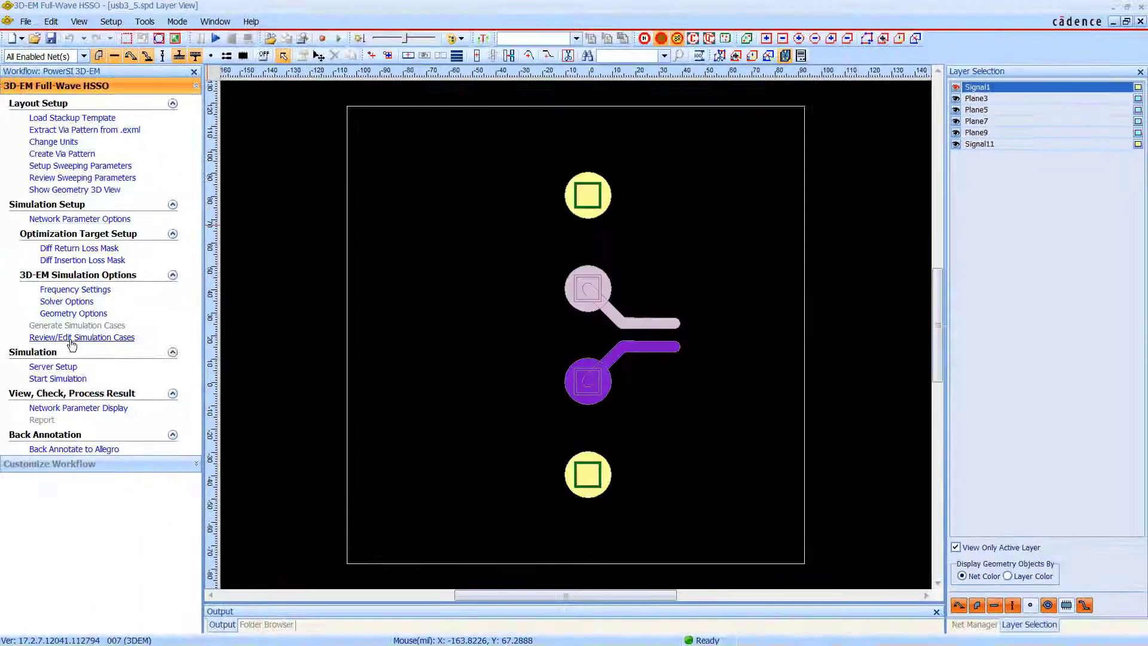
Step: Simulate the selected cases and wait for the S Amplitude plot to appear
left_click(68, 381)
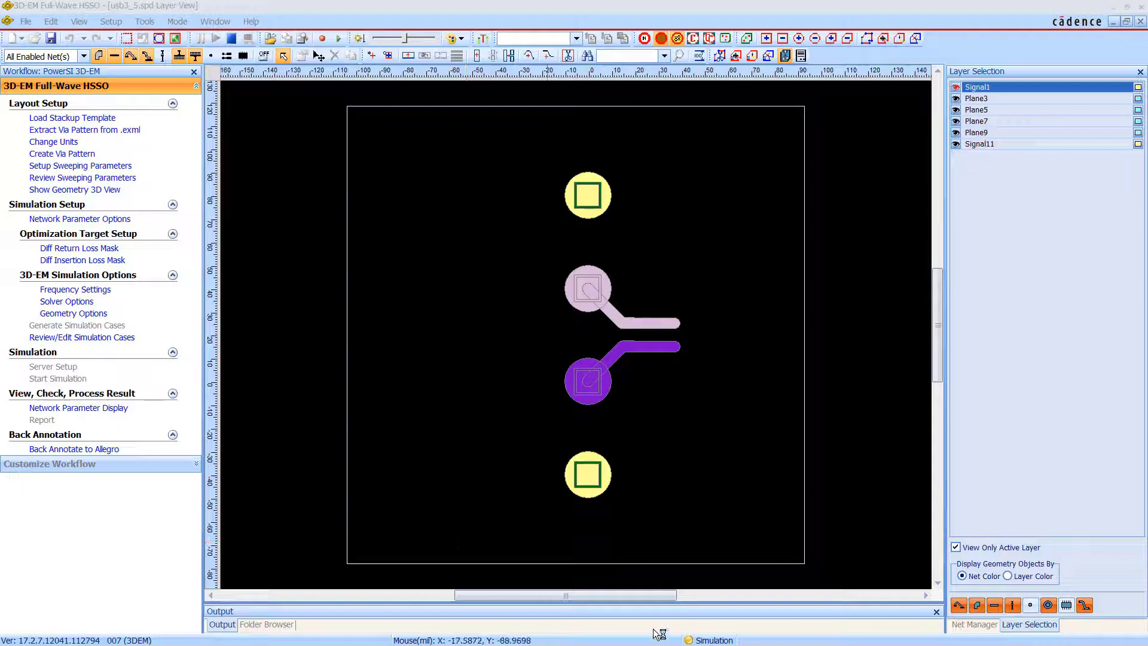
mouse_move(680, 631)
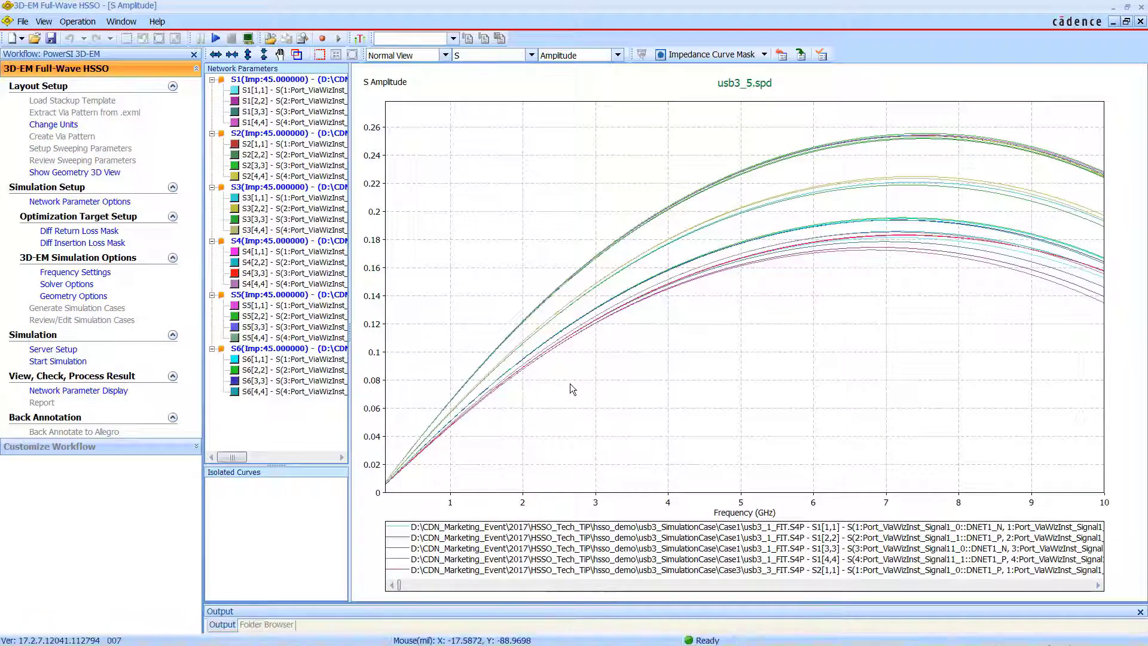
Step: Load RL_mask.S1P as the differential return loss mask
left_click(95, 231)
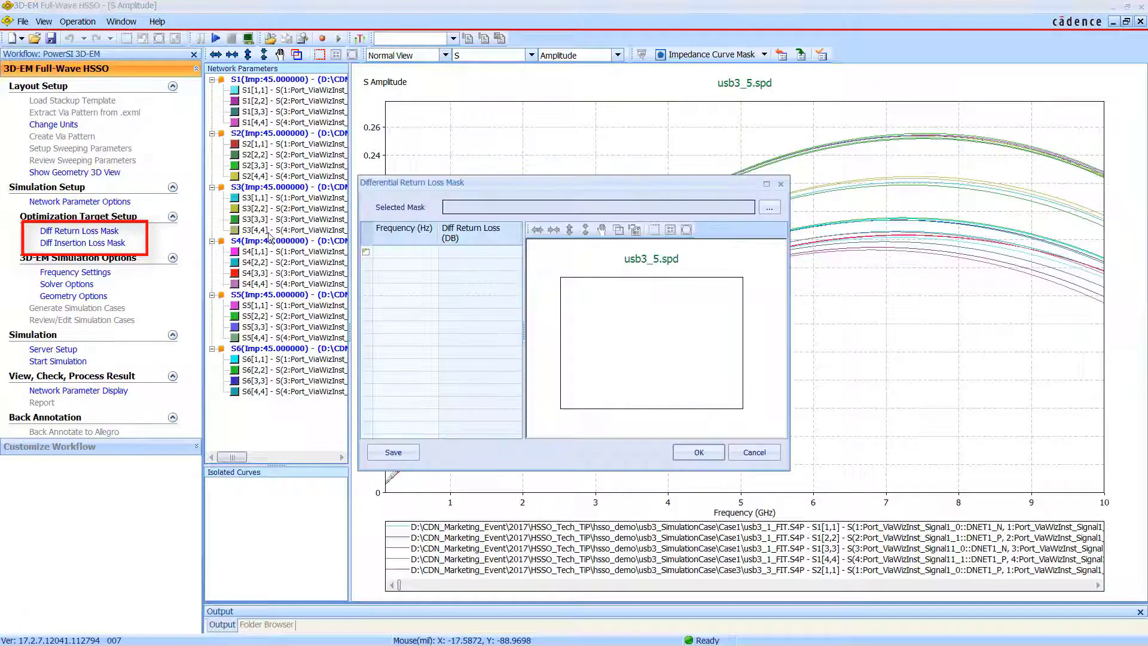
left_click(768, 208)
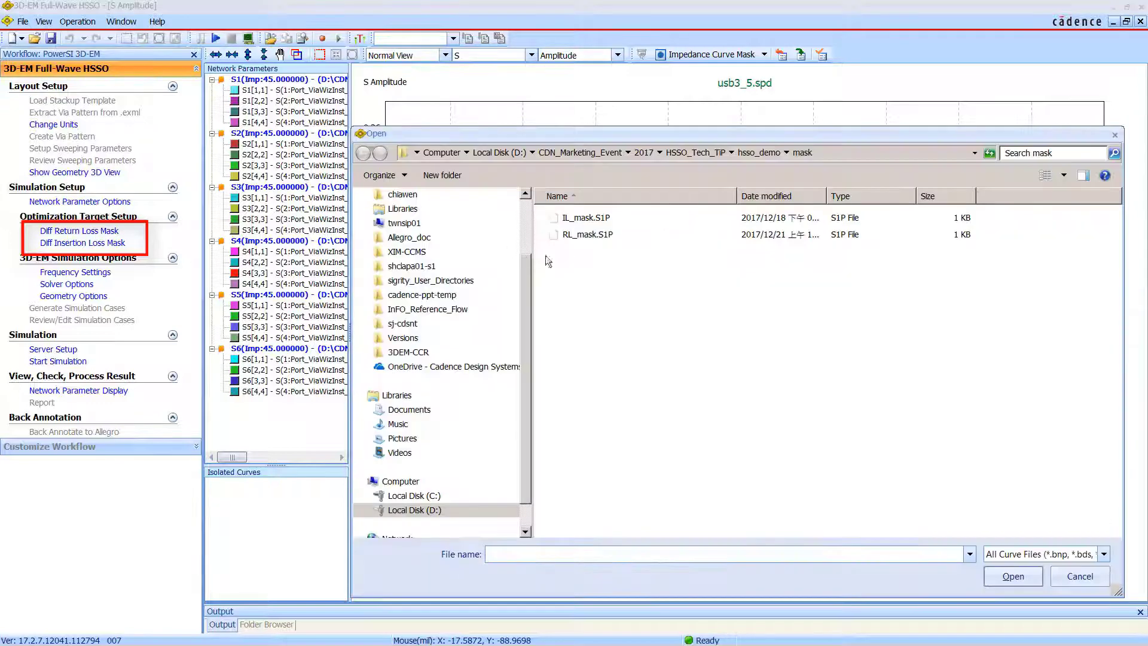
double_click(587, 236)
left_click(702, 450)
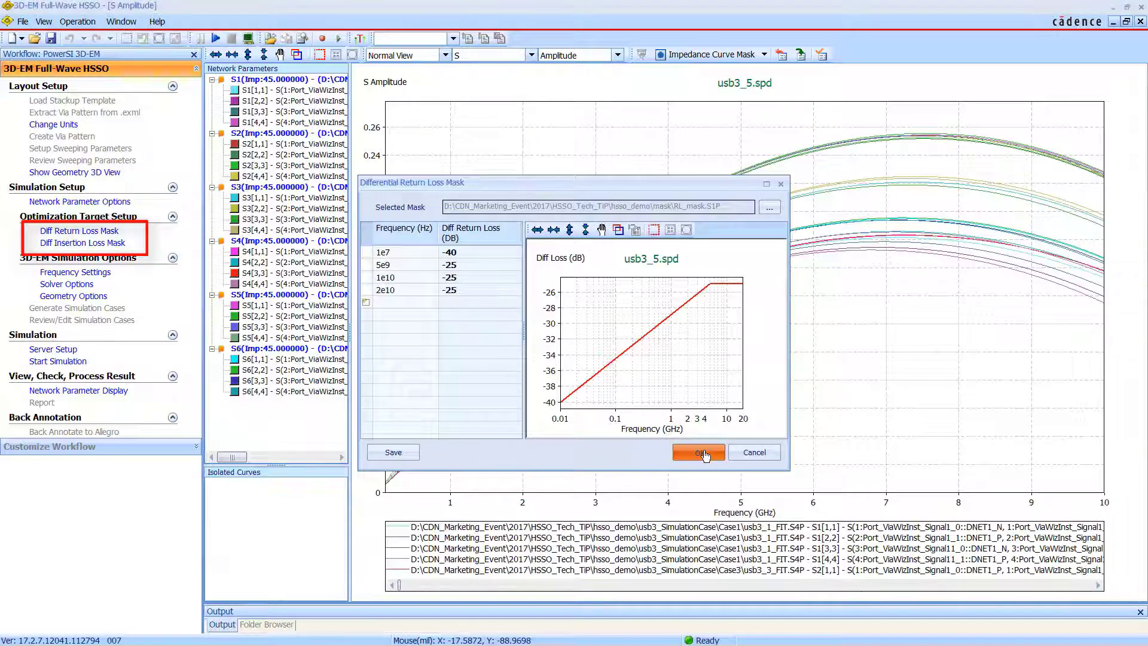
Step: Load IL_mask.S1P as the differential insertion loss mask
left_click(82, 243)
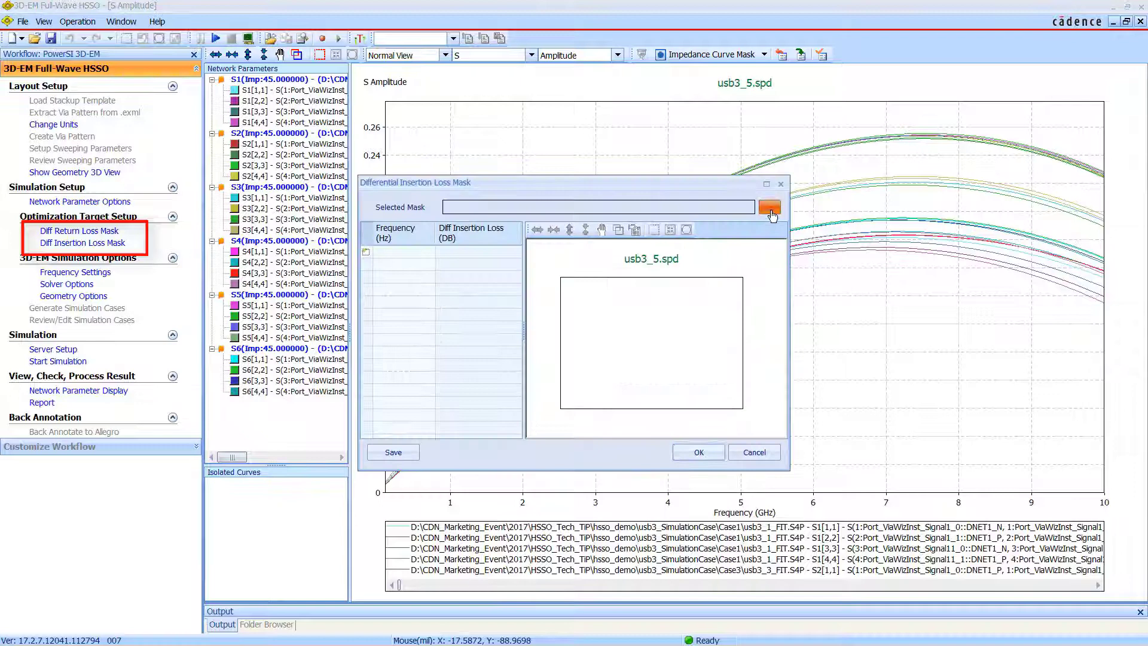
left_click(770, 207)
double_click(592, 221)
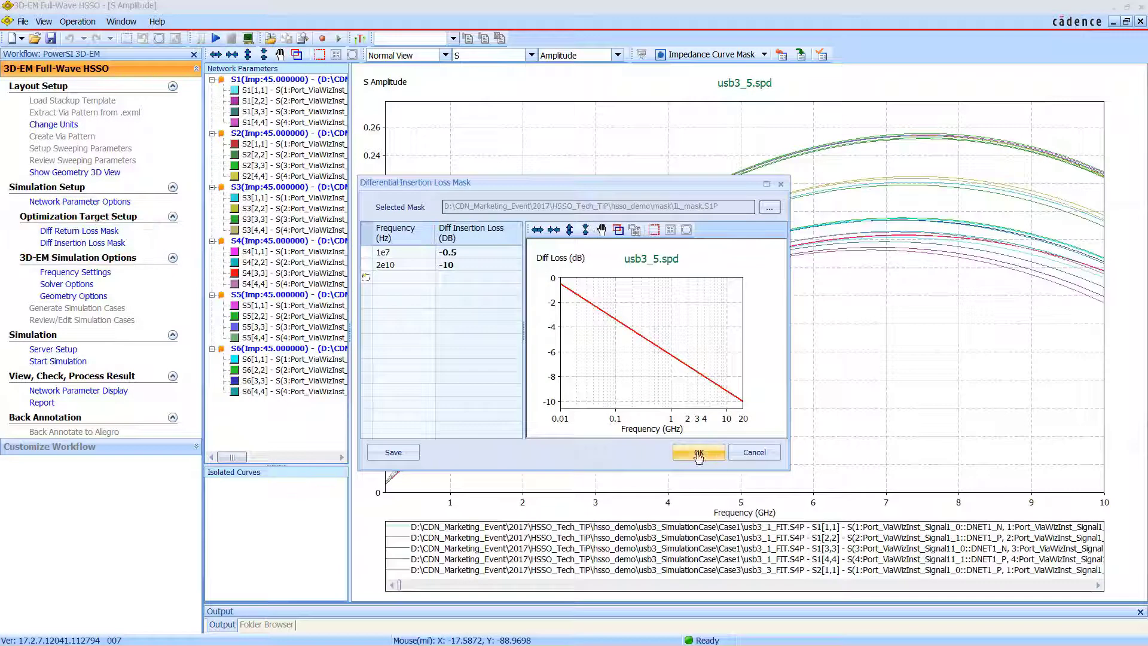
left_click(699, 453)
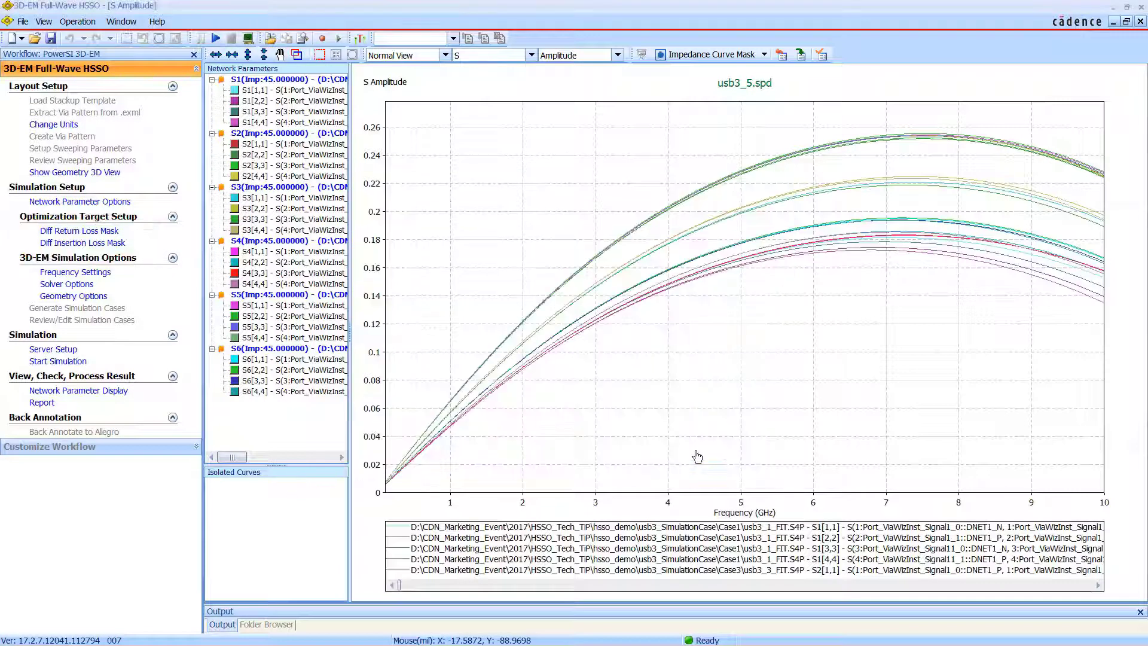
Step: Generate the mask pass/fail summary report and return to the via Layer View
left_click(53, 409)
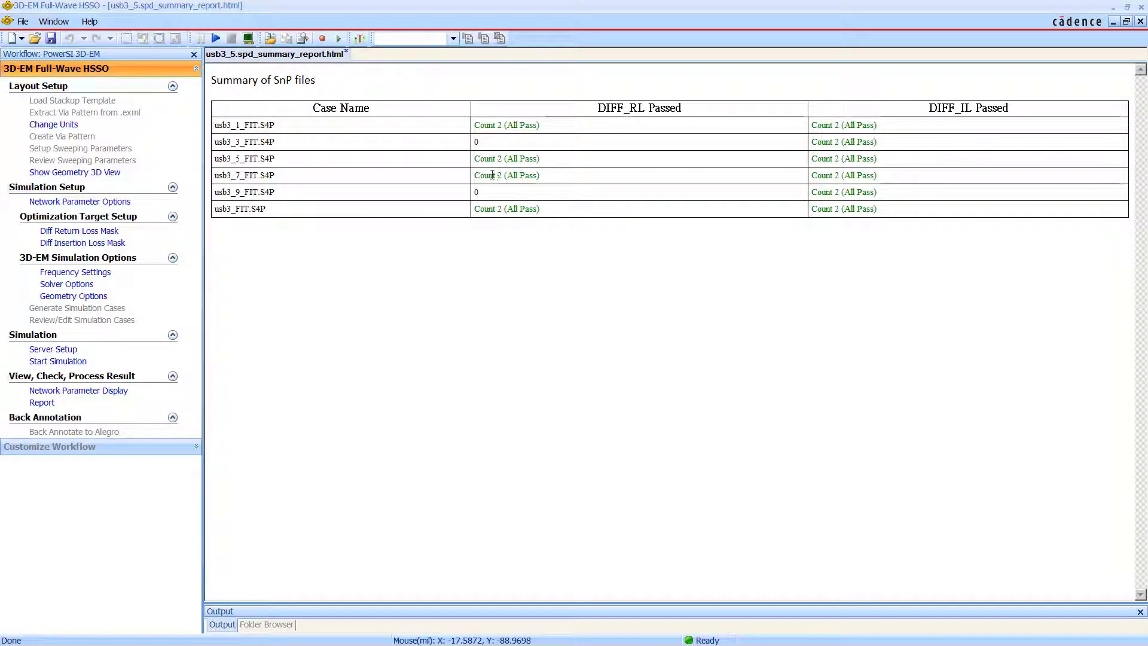
left_click(53, 22)
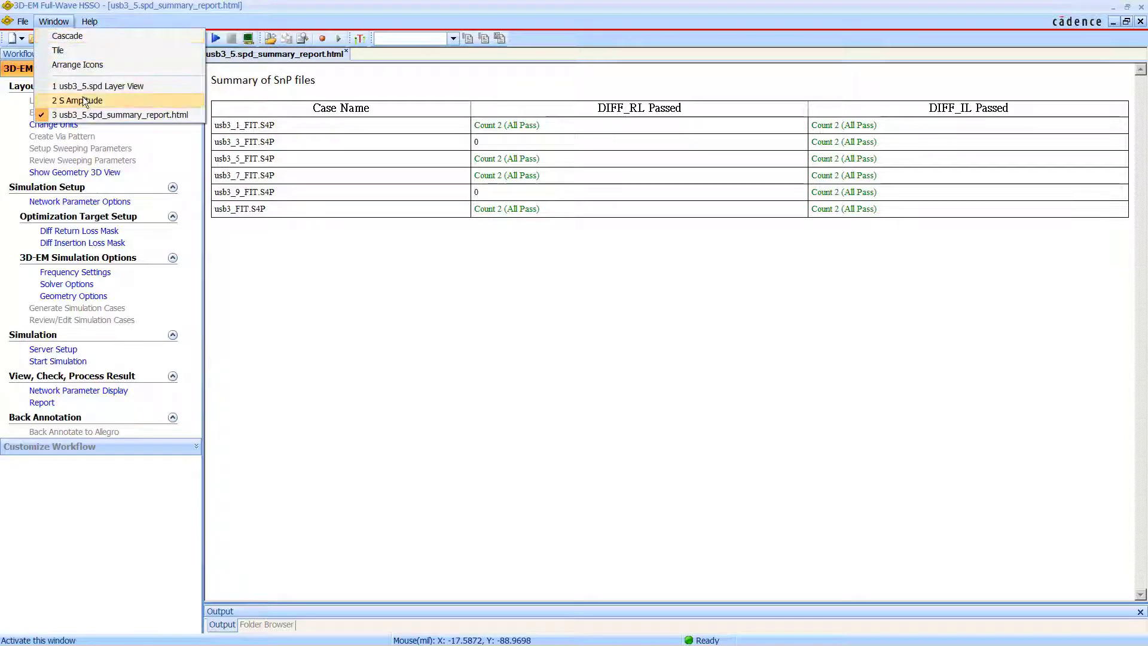
left_click(89, 85)
Step: Back-annotate Case5, which passes both masks, into Allegro
left_click(53, 449)
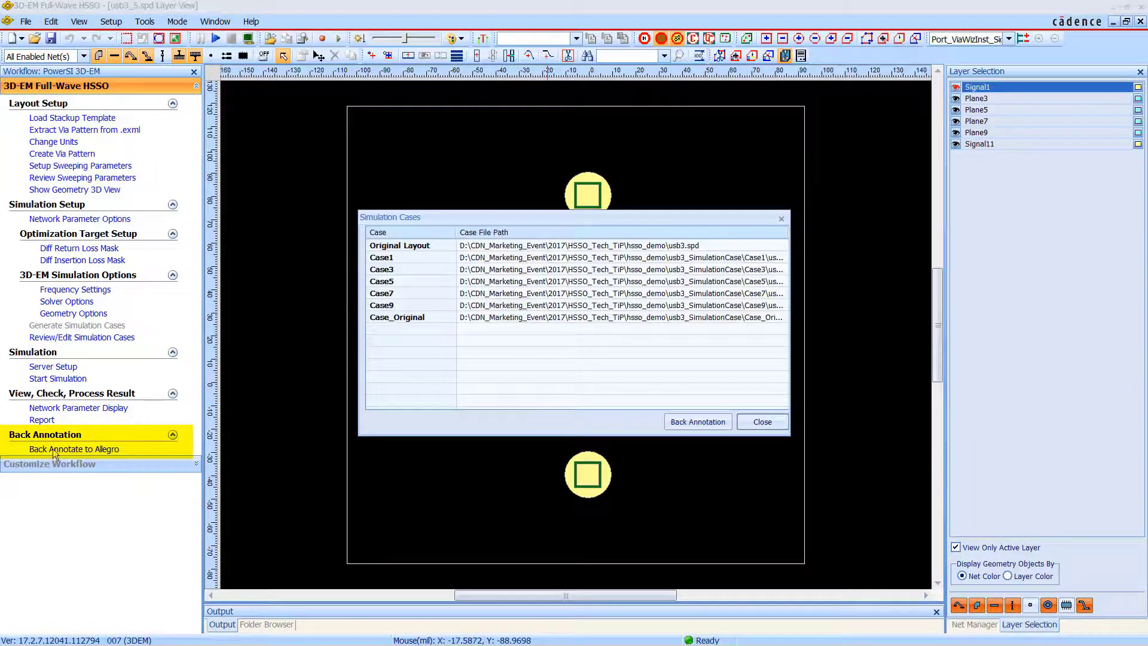
left_click(451, 285)
left_click(685, 423)
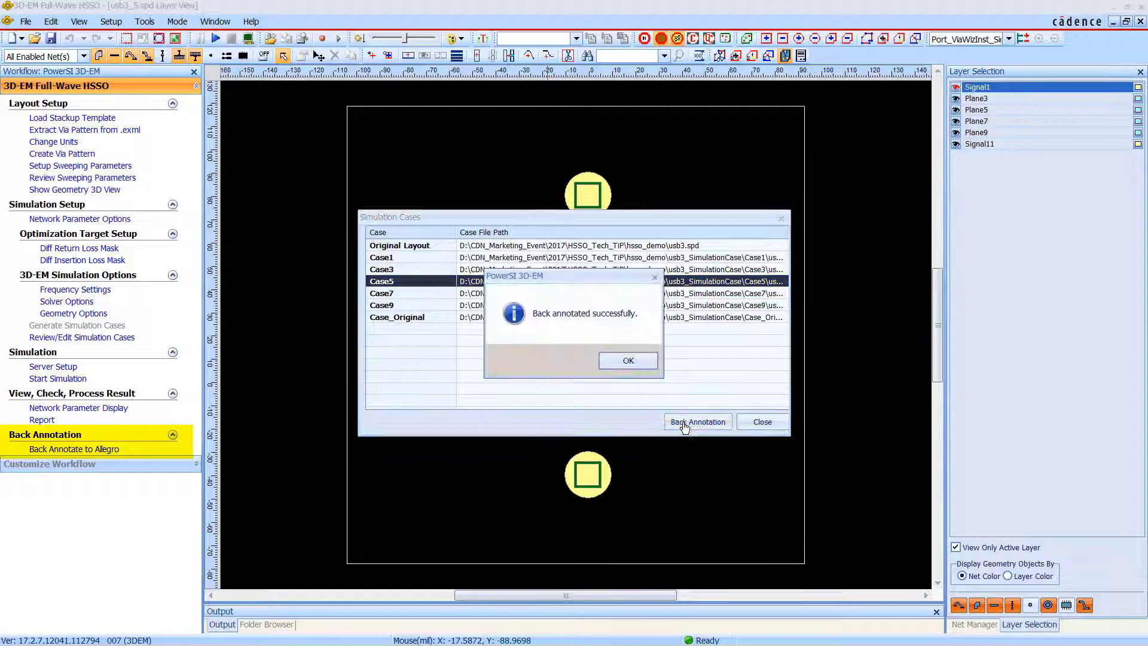
left_click(622, 360)
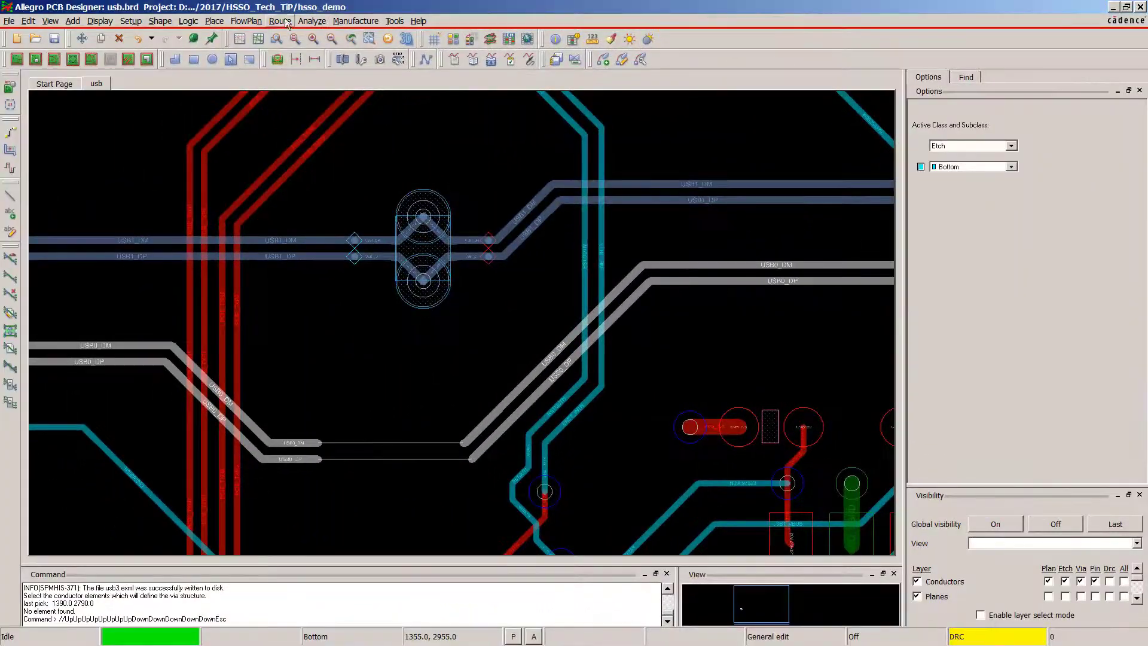
Step: In Via Structure Replace, set Usb3 as the old structure and Usb3_5 as the new one
left_click(286, 23)
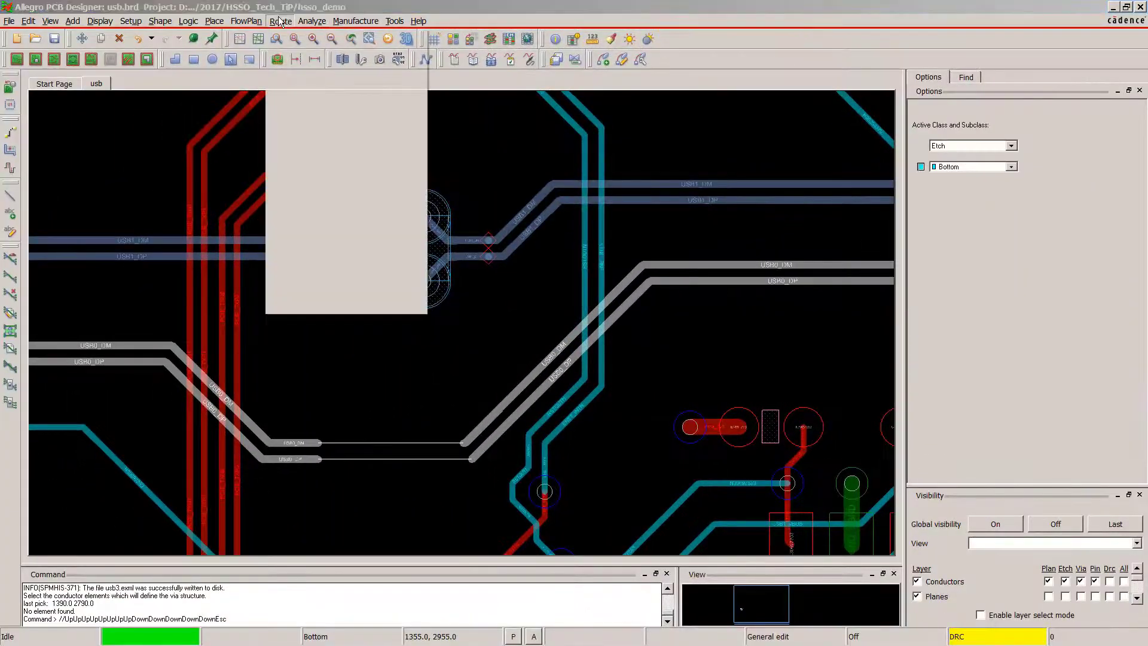
mouse_move(355, 198)
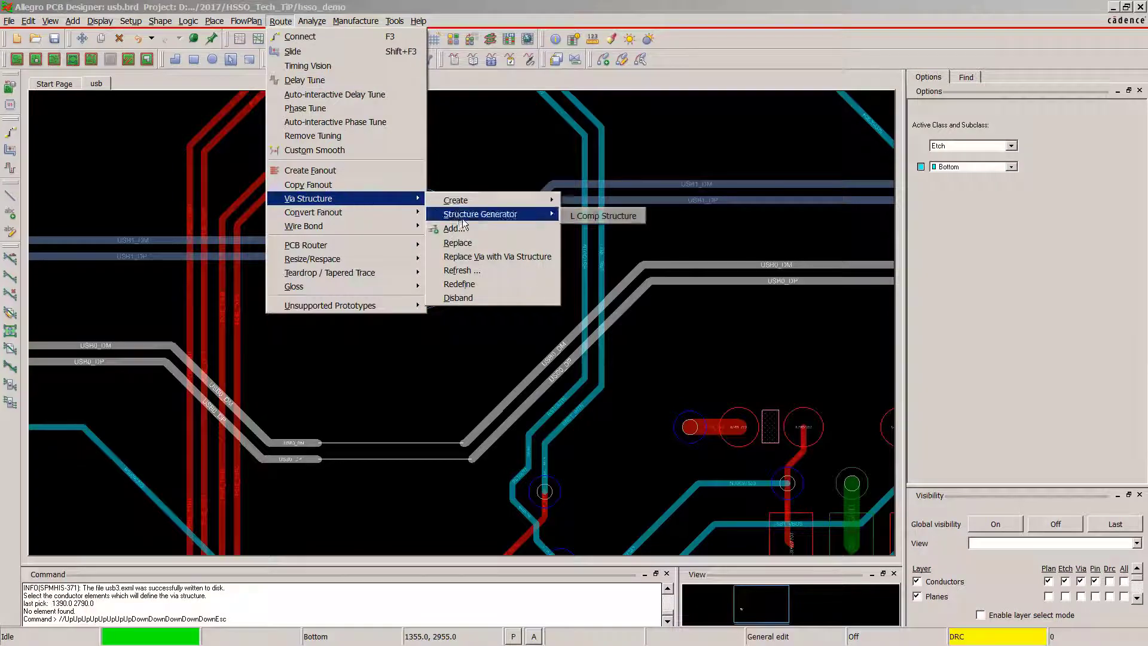
left_click(458, 242)
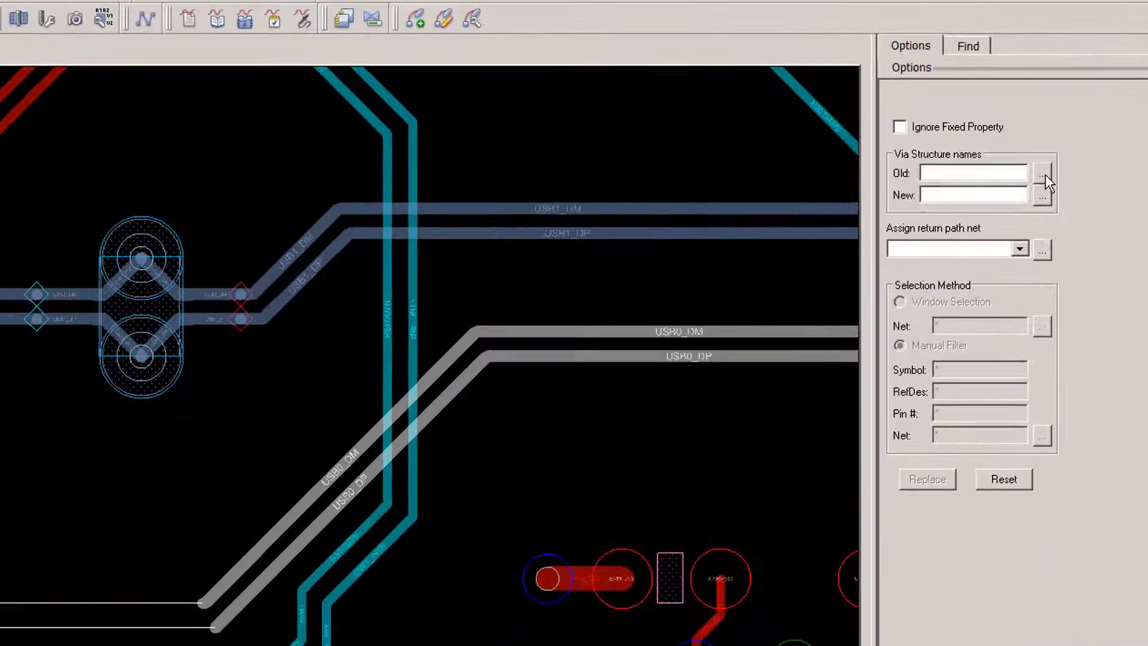
left_click(1018, 177)
left_click(470, 332)
left_click(655, 333)
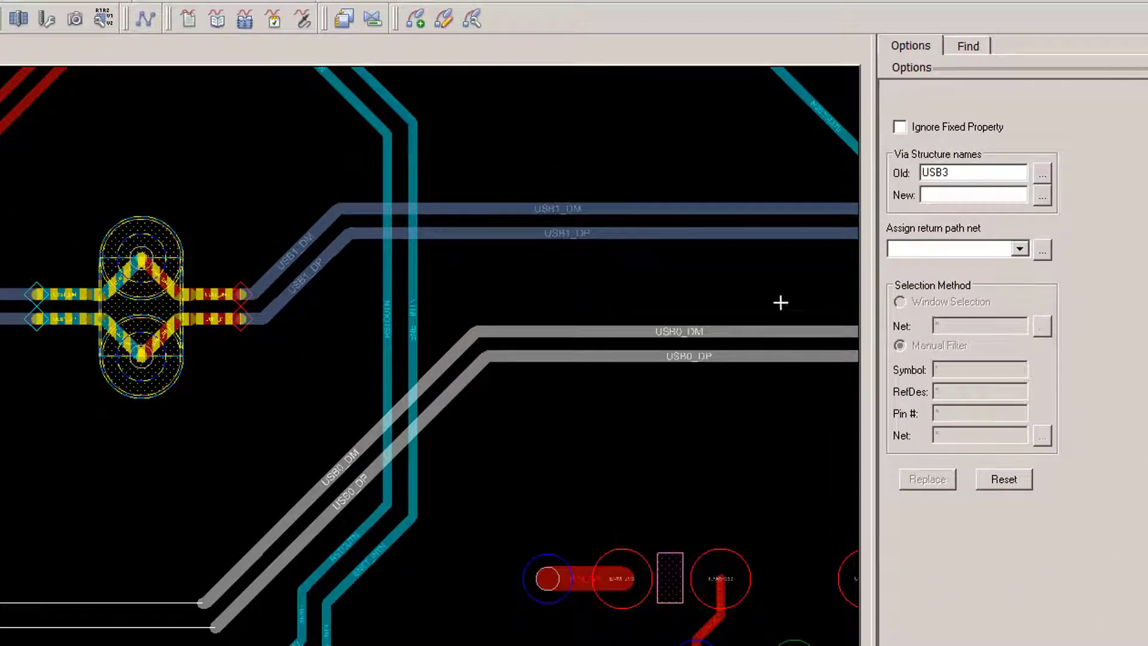
left_click(1041, 198)
left_click(496, 342)
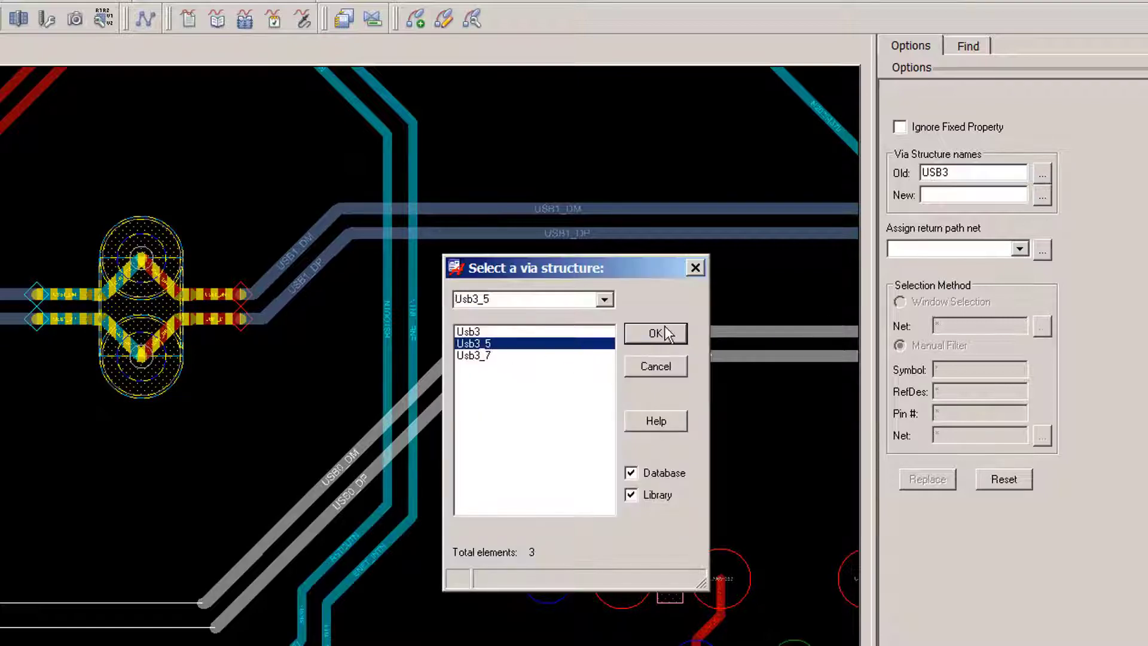
left_click(659, 332)
Step: Set Gnd as the return path net and replace the vias with USB3_5
left_click(1043, 249)
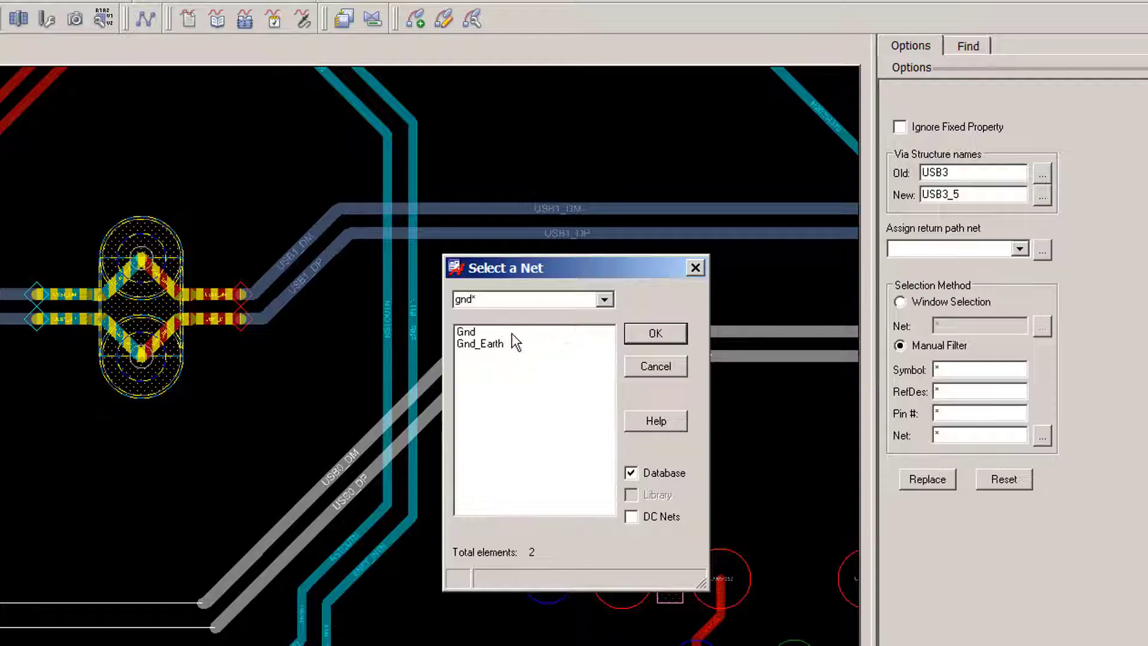
left_click(513, 332)
left_click(656, 333)
left_click(930, 483)
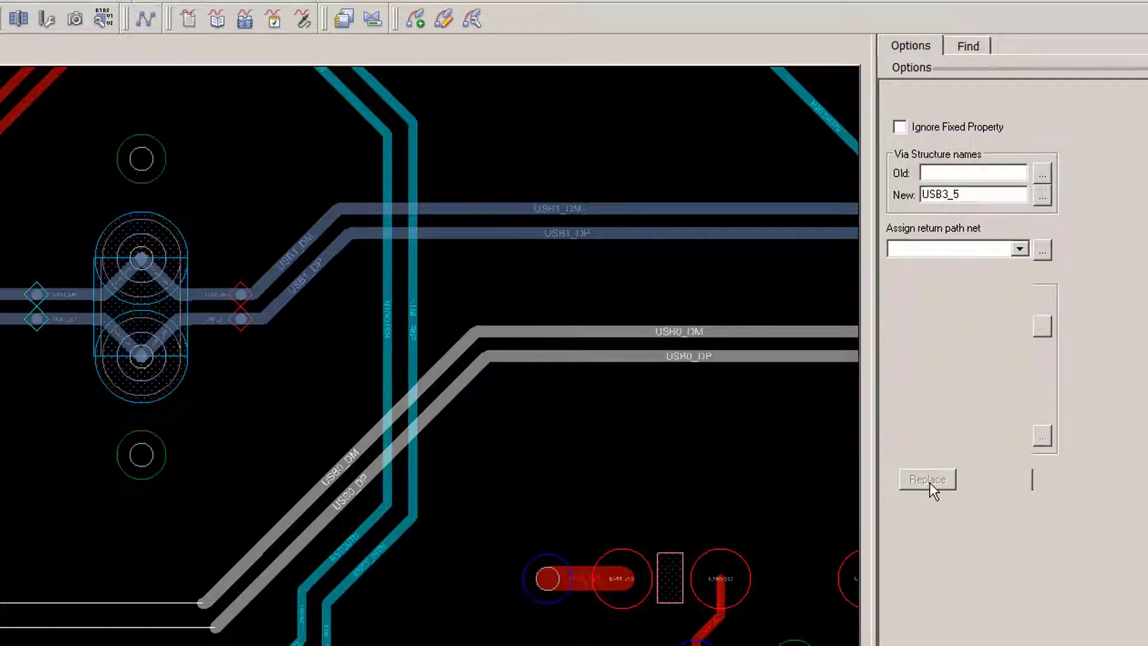
right_click(144, 451)
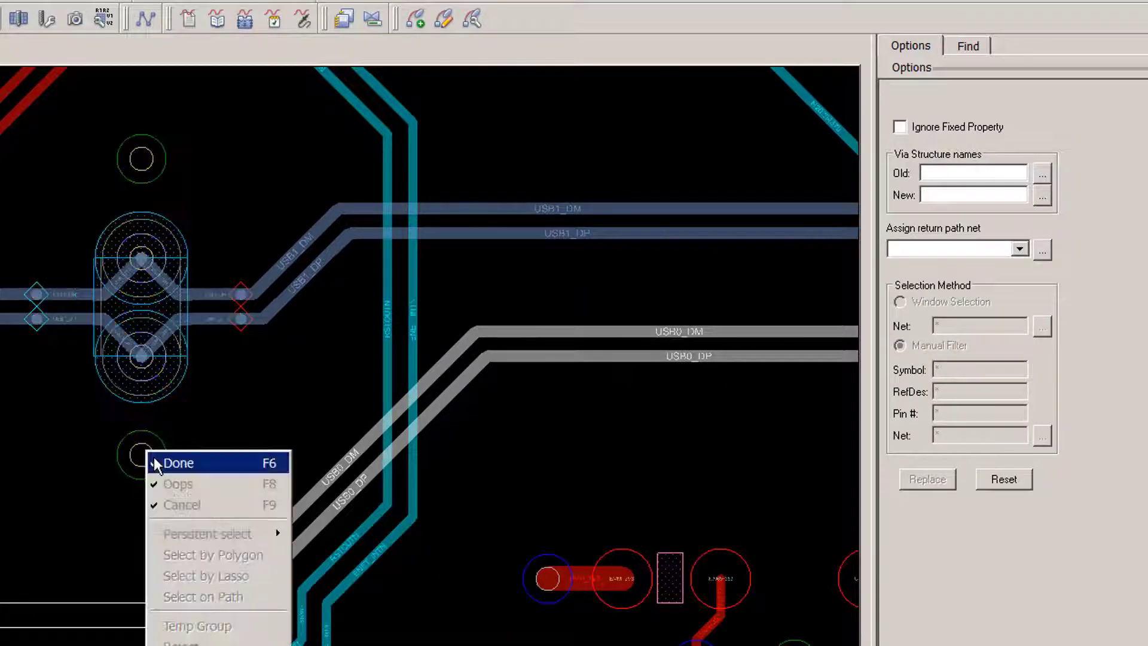
left_click(161, 464)
Step: Place a USB3_5 via structure with Gnd return path onto the USB0_DM/USB0_DP traces
left_click(279, 21)
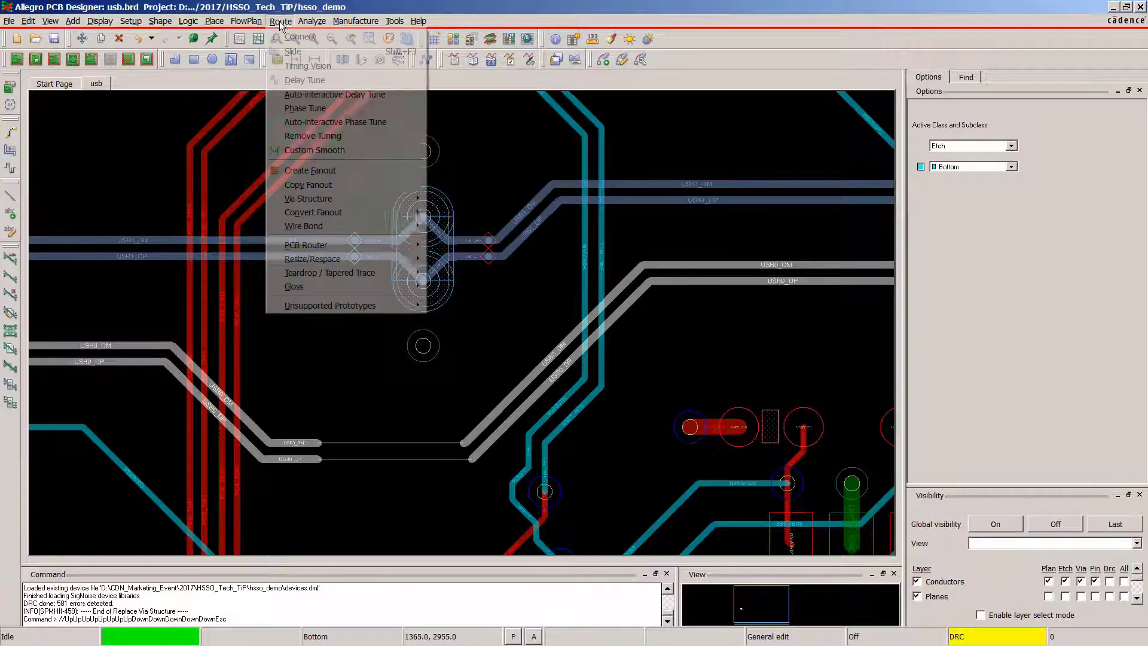
mouse_move(382, 198)
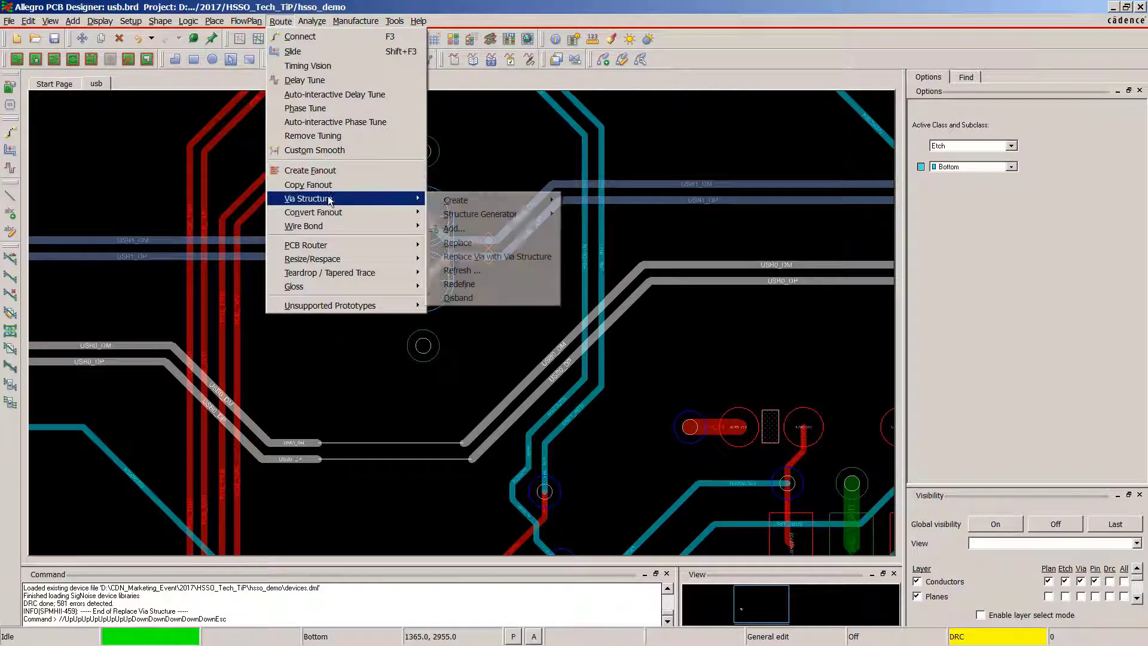
left_click(454, 229)
left_click(791, 207)
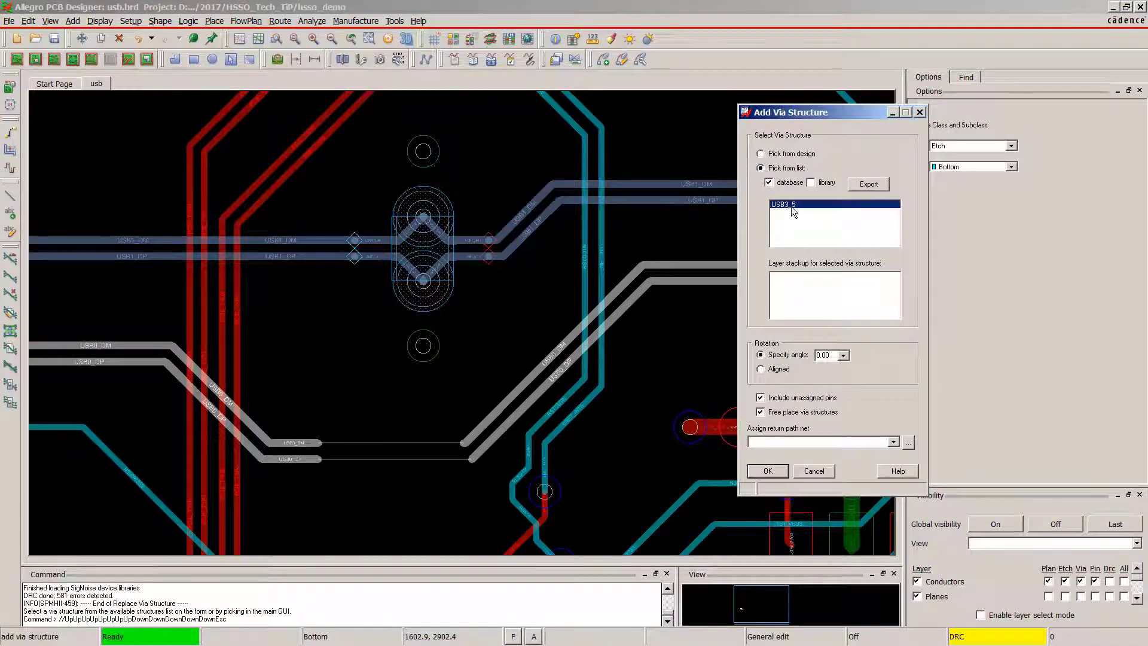
left_click(908, 442)
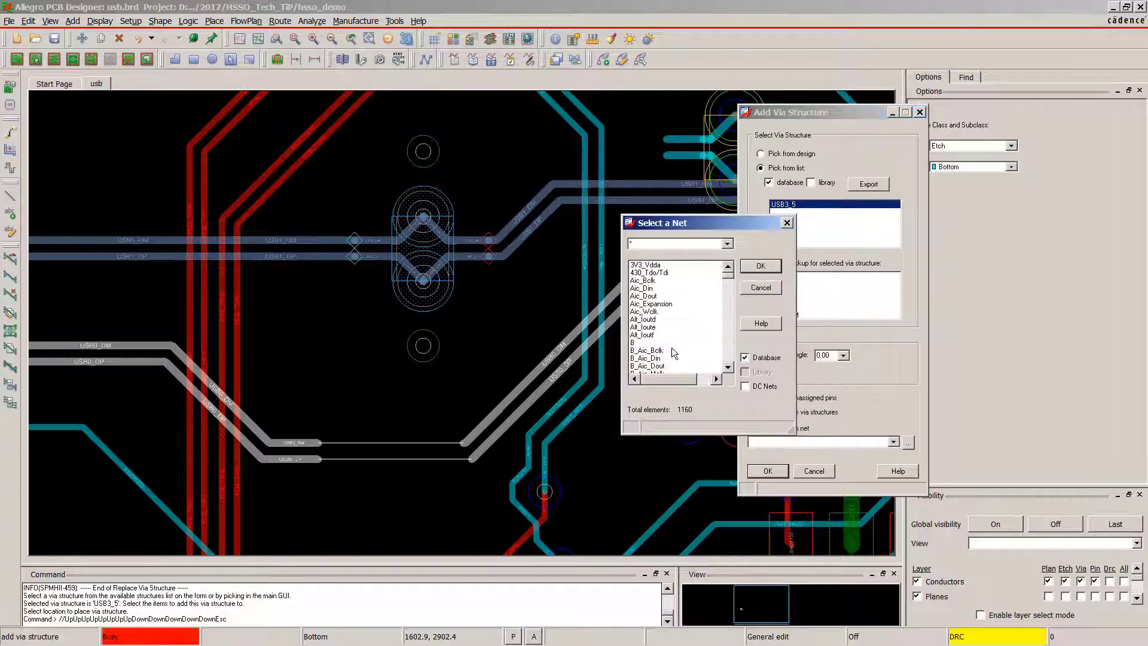
type("gnd")
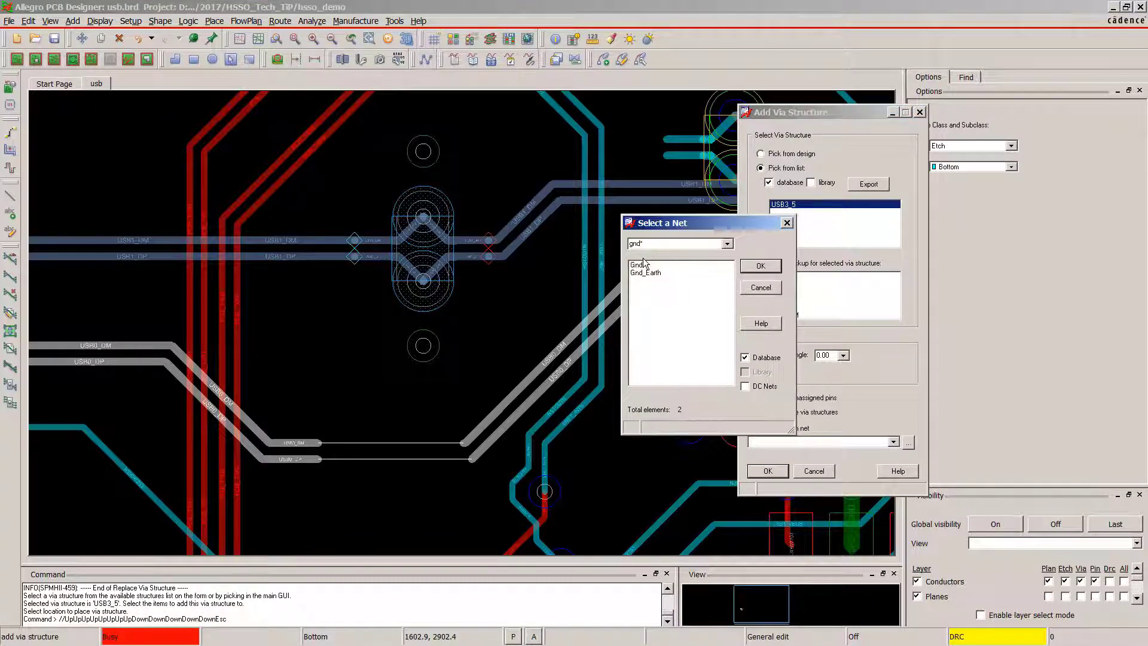
left_click(637, 265)
left_click(760, 266)
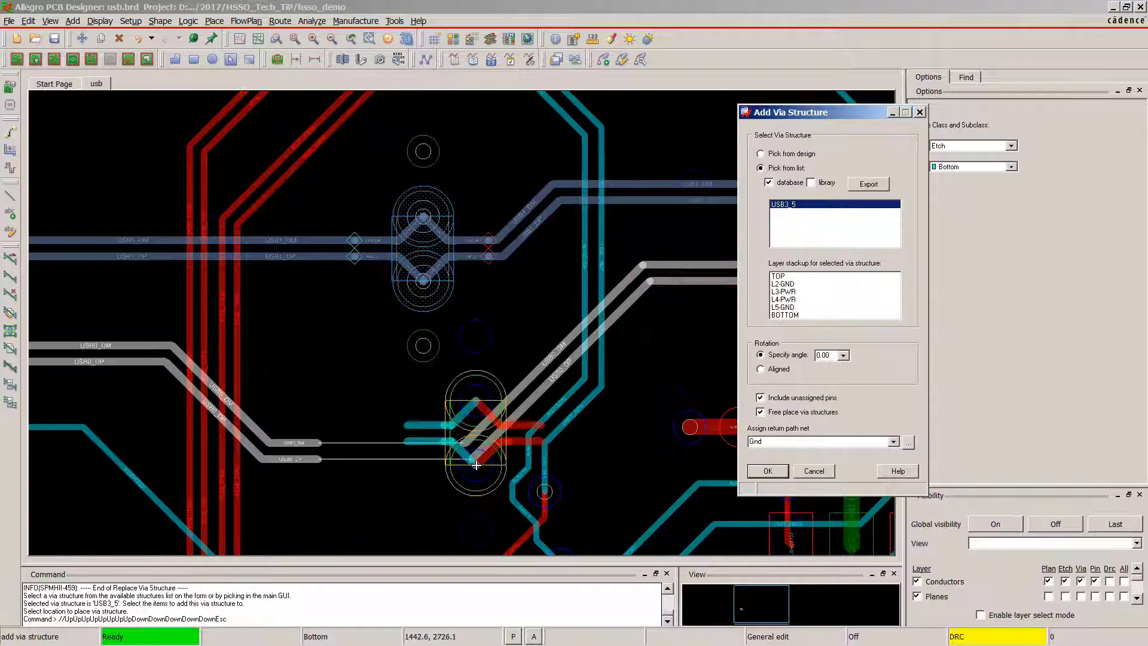
scroll(414, 475, "down", 2)
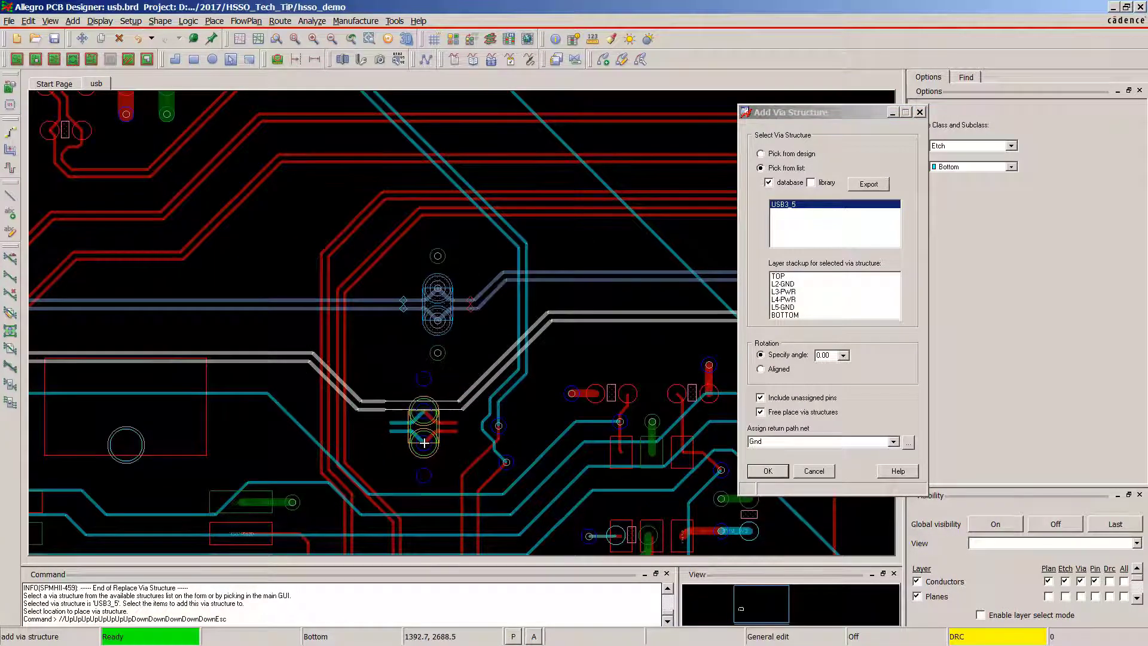
left_click(424, 443)
left_click(768, 471)
scroll(416, 463, "up", 2)
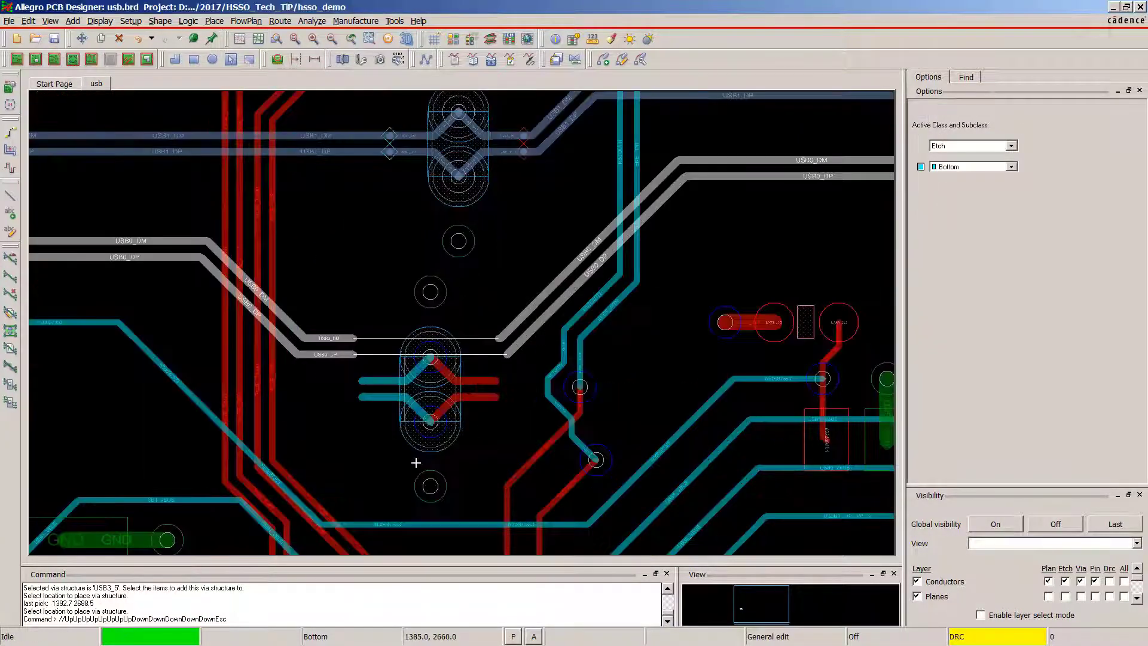
Step: Route USB0_DP and USB0_DM through the new via structure in single trace mode
key("F3")
left_click(353, 340)
right_click(361, 352)
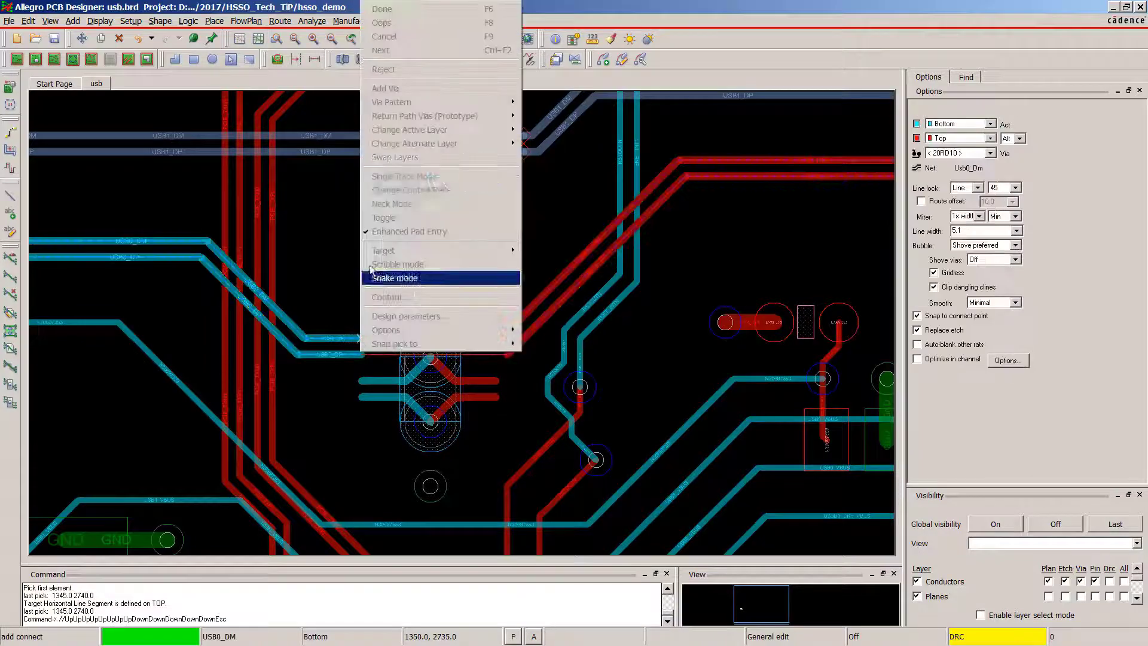
left_click(411, 177)
left_click(340, 368)
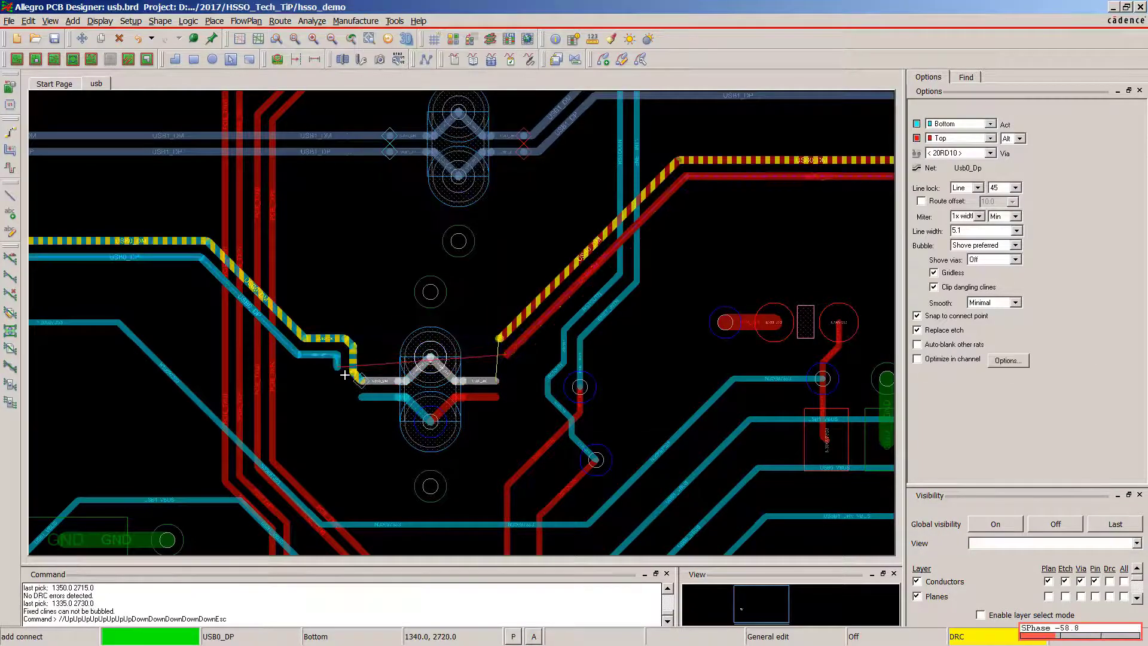
left_click(499, 386)
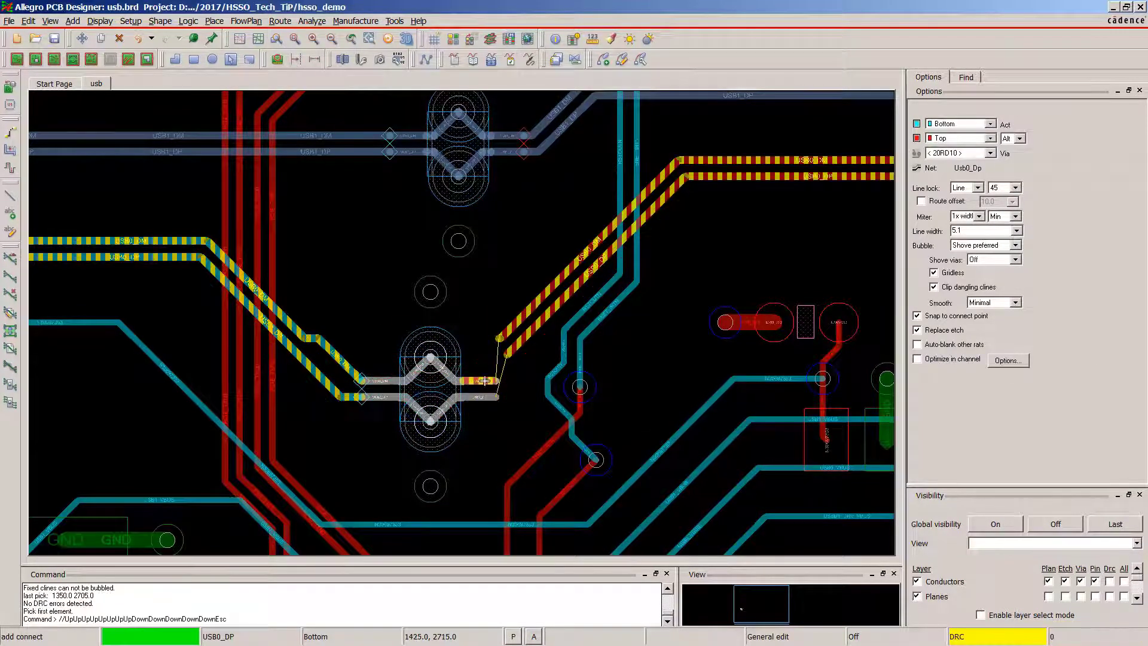
left_click(502, 339)
right_click(372, 263)
left_click(388, 273)
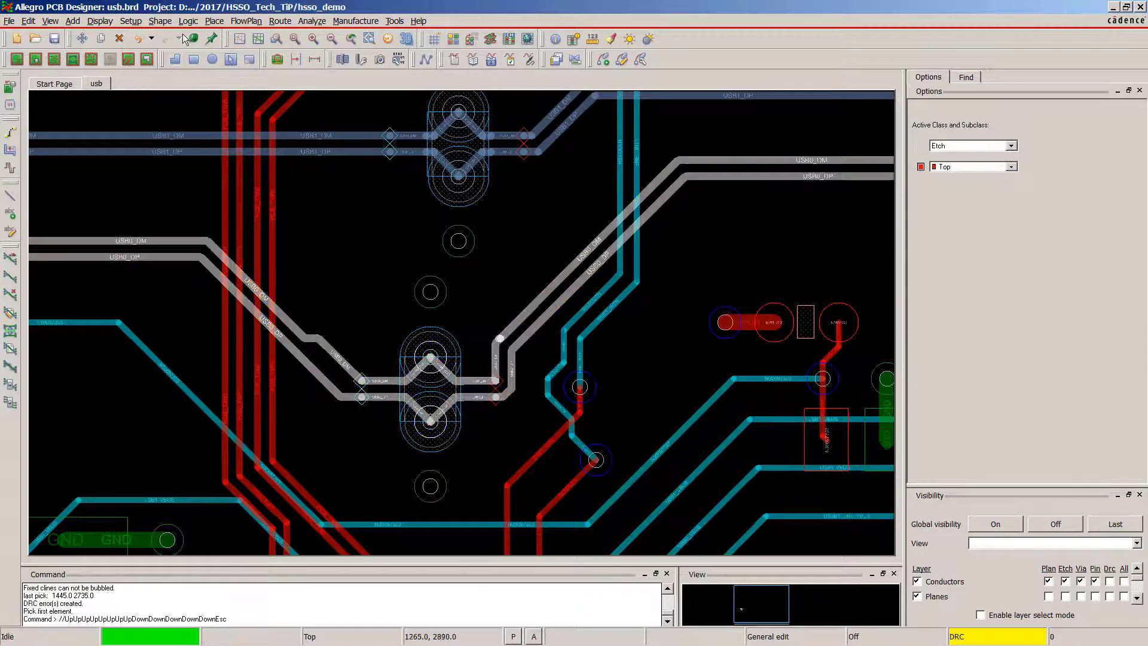
Step: Move the Usb3_5 via pair further left
left_click(81, 39)
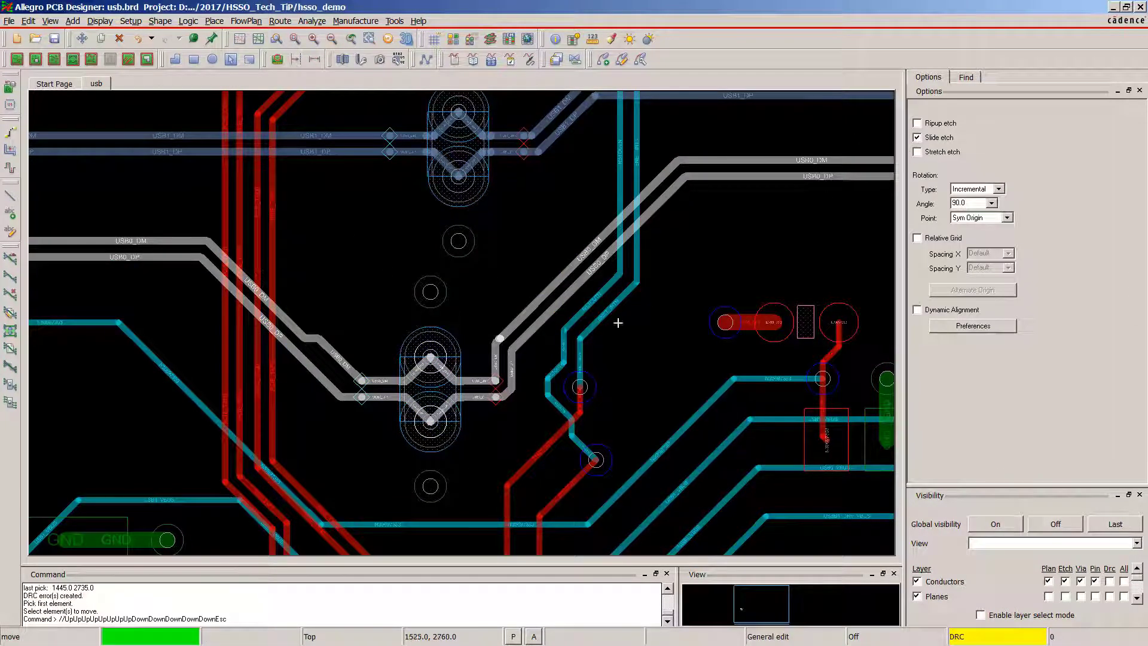
left_click(432, 386)
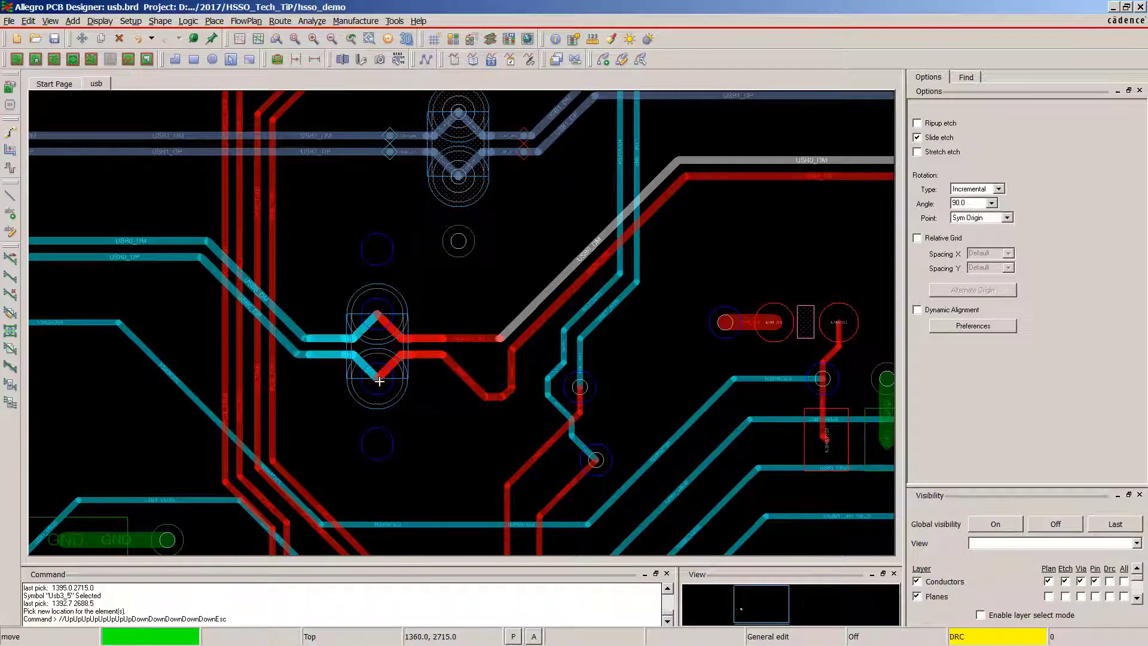
left_click(379, 381)
Step: Slide the USB0_DP segment so it runs parallel to USB0_DM
left_click(10, 165)
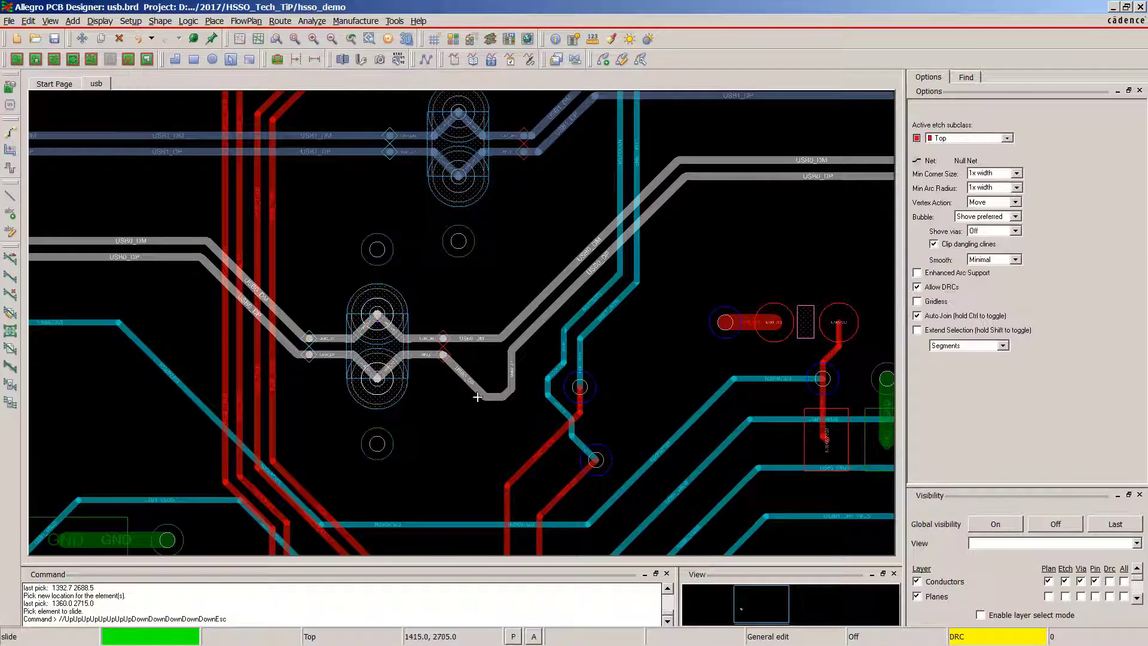
left_click(495, 397)
left_click(485, 356)
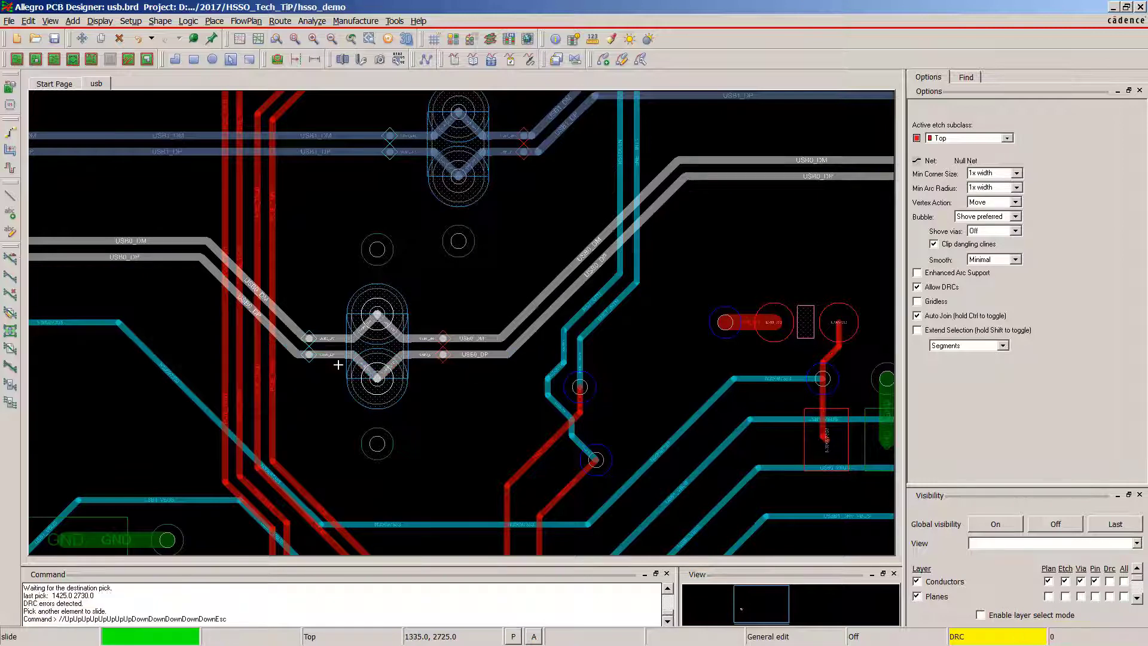
right_click(448, 381)
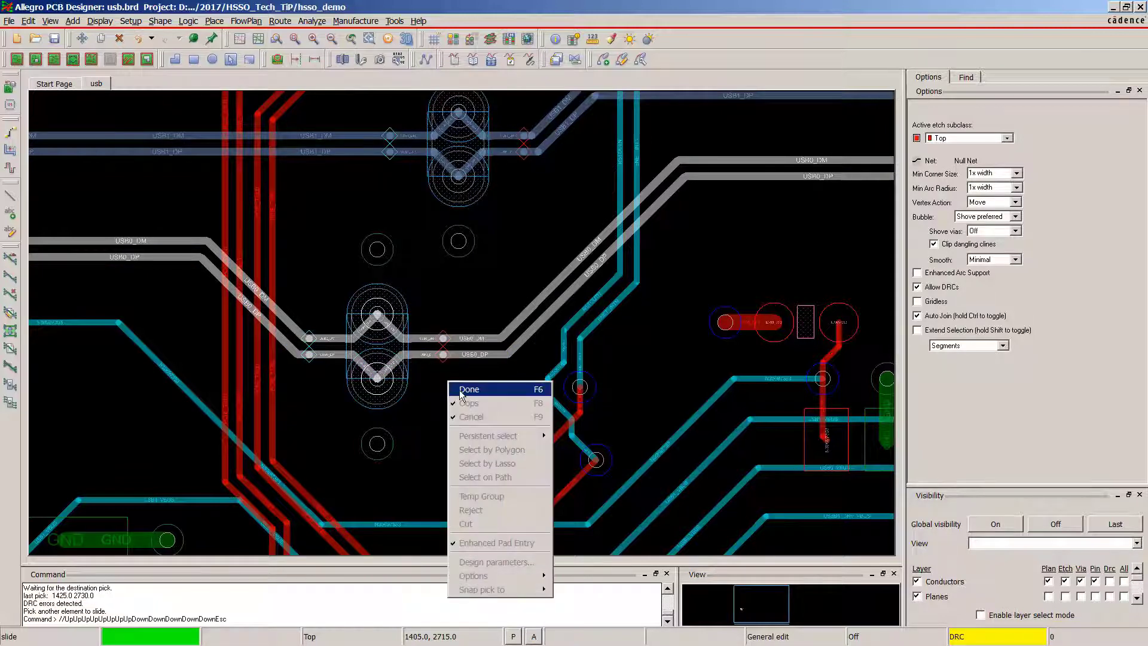
left_click(469, 389)
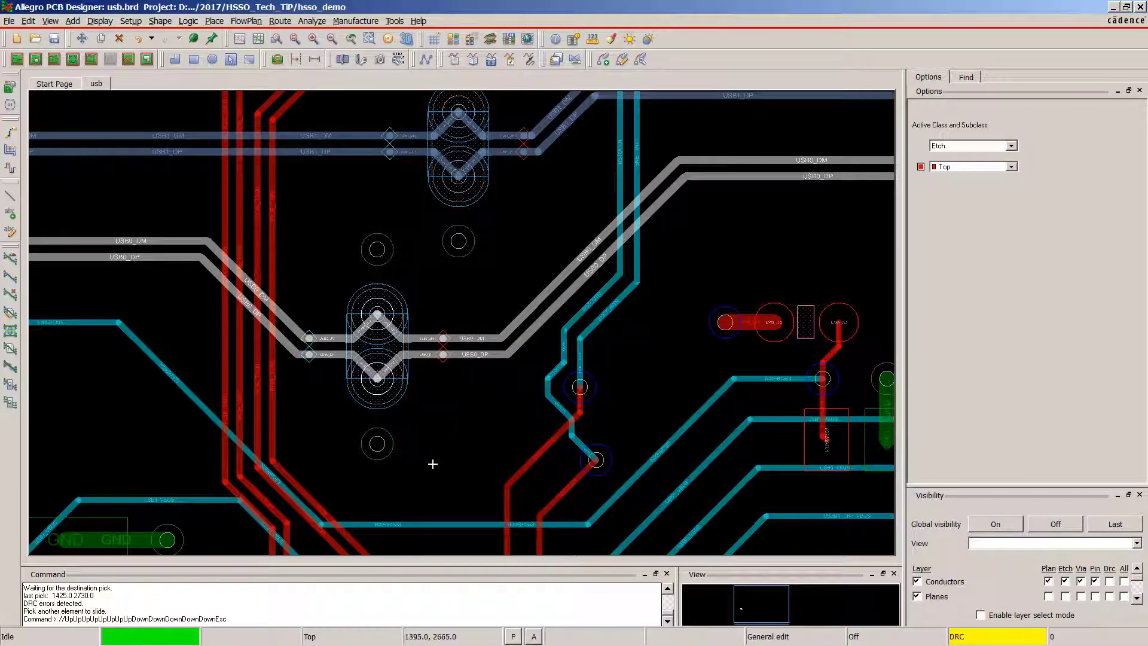